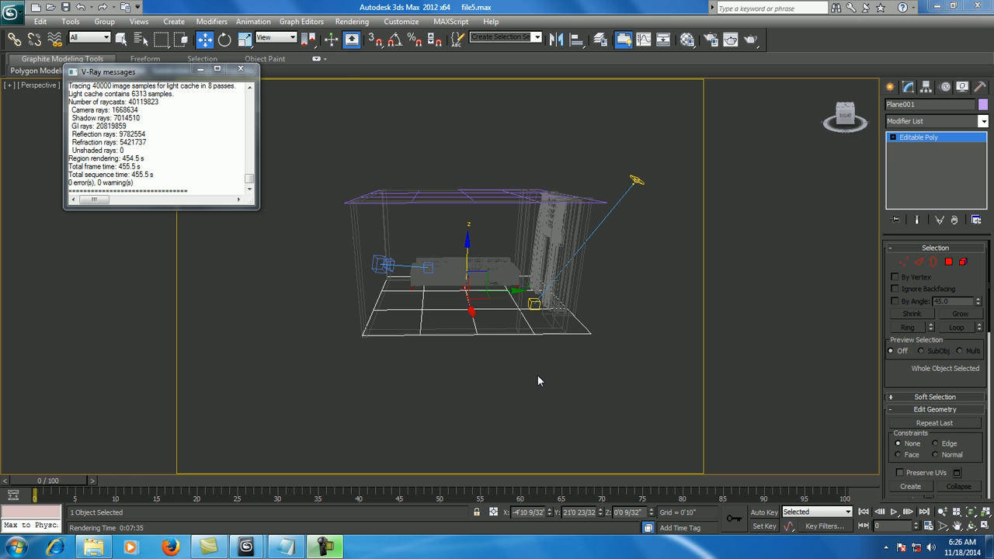
# - View the room through the V-Ray physical camera in shaded display and bring up the existing render
pyautogui.keyDown('alt'); pyautogui.moveTo(608, 381); pyautogui.dragTo(595, 383, button='middle'); pyautogui.keyUp('alt')
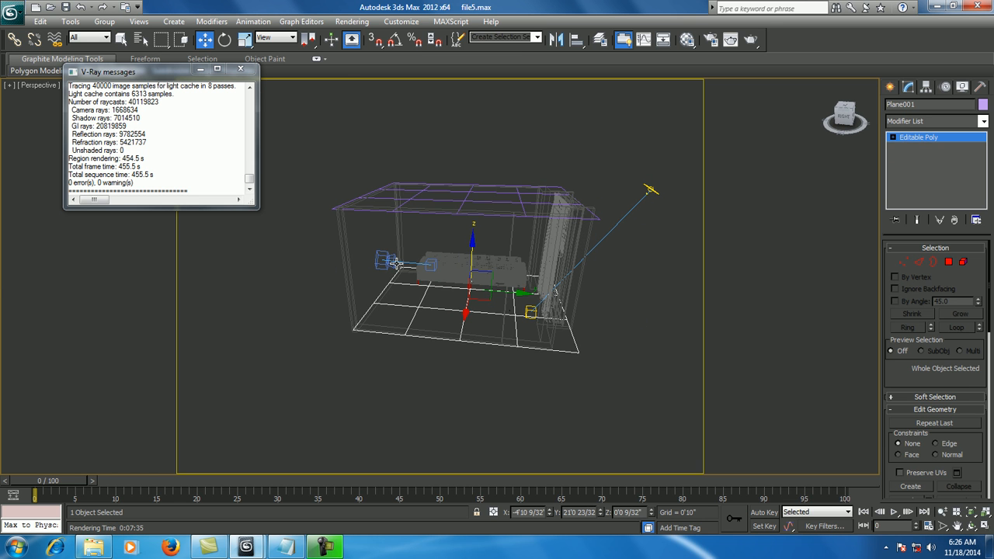
pyautogui.keyDown('alt'); pyautogui.moveTo(422, 381); pyautogui.dragTo(457, 372, button='middle'); pyautogui.keyUp('alt')
pyautogui.press('c')
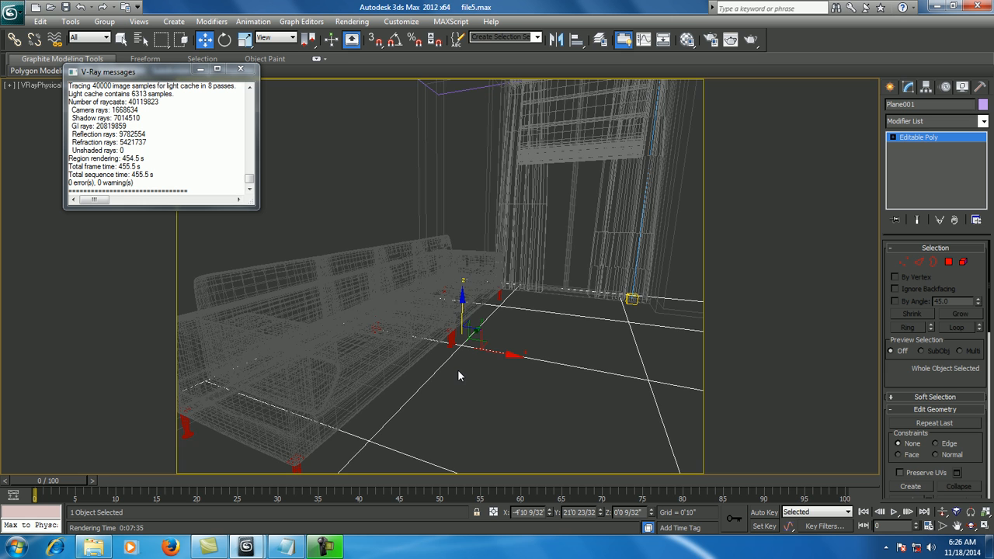
pyautogui.press('F3')
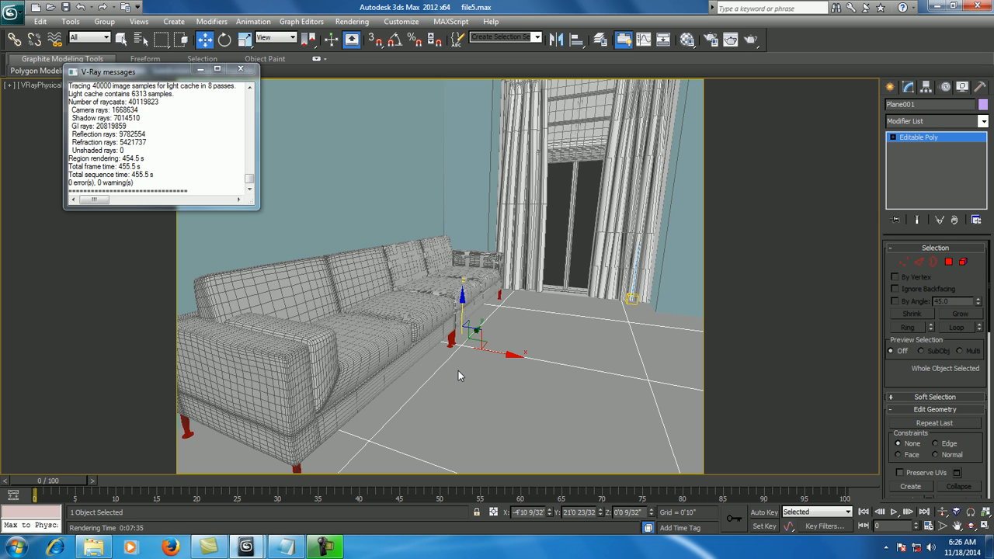
pyautogui.moveTo(286, 548)
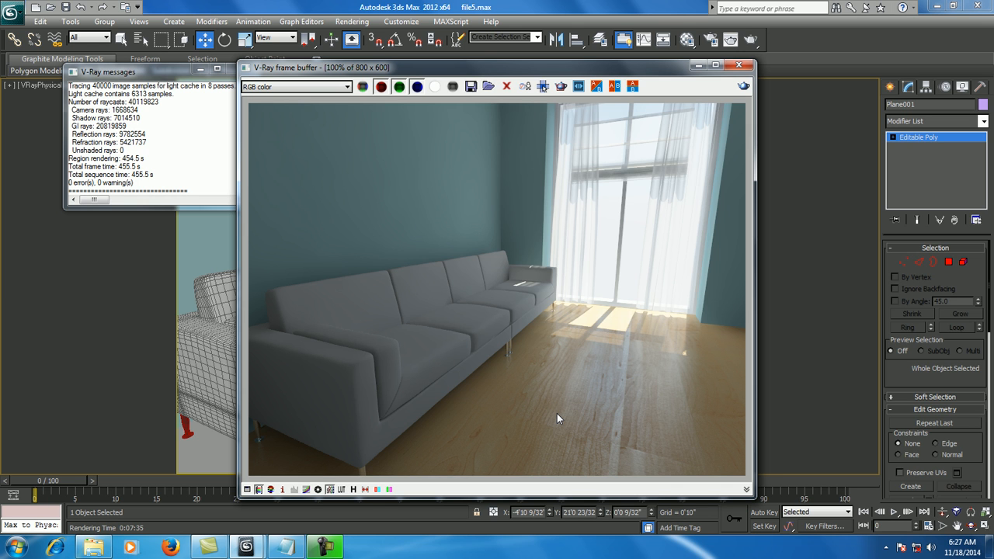
# - Open the Material Editor and change the 22 - Default material's type to VRayMtl
pyautogui.click(804, 314)
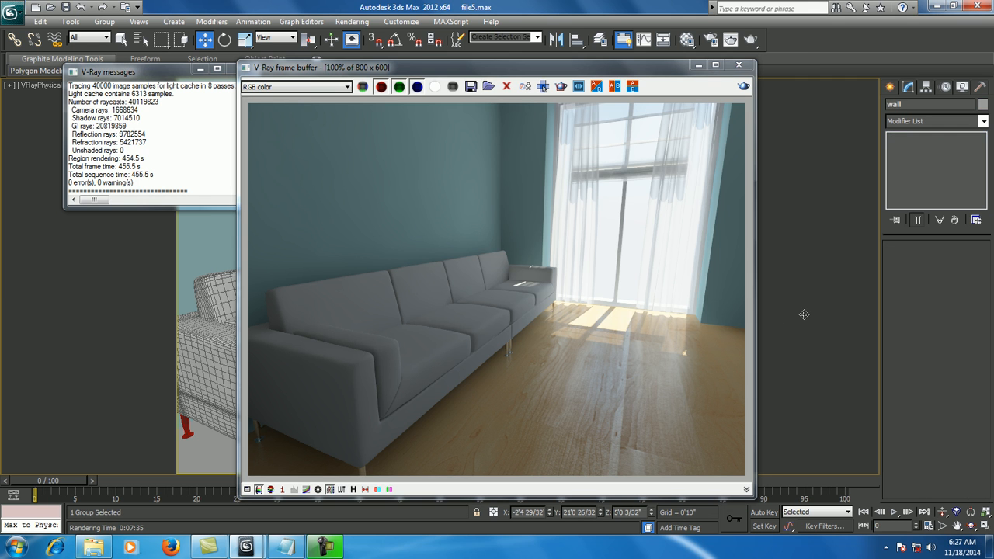
pyautogui.press('m')
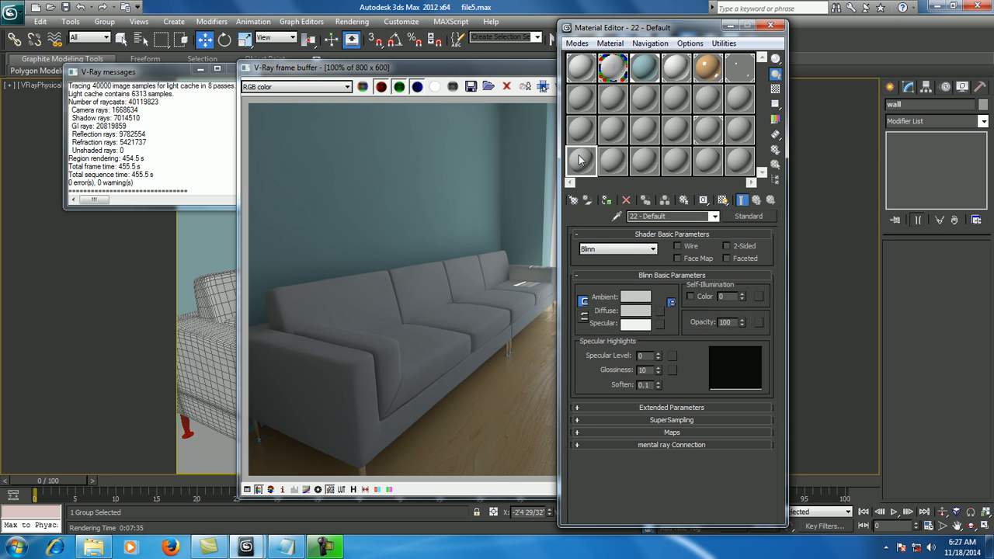
pyautogui.click(747, 216)
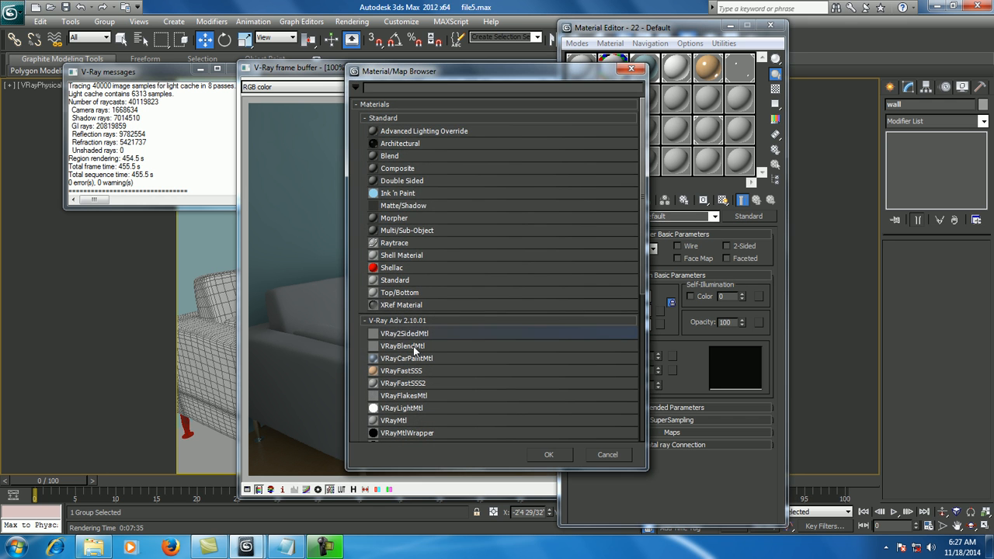
pyautogui.click(414, 421)
pyautogui.doubleClick(413, 421)
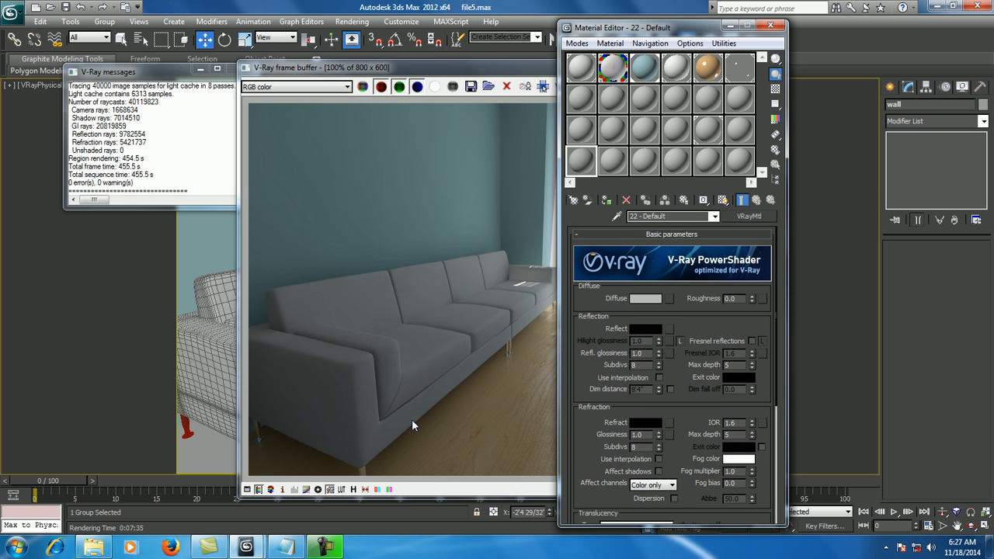
# - Assign a Falloff map to the material's diffuse channel and load cloth.png as its front map
pyautogui.click(670, 299)
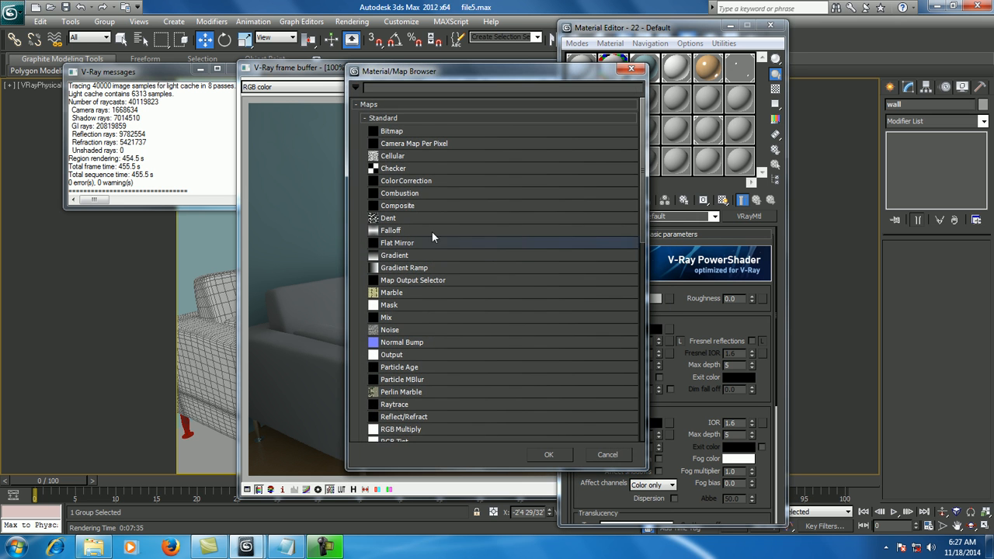
pyautogui.doubleClick(404, 230)
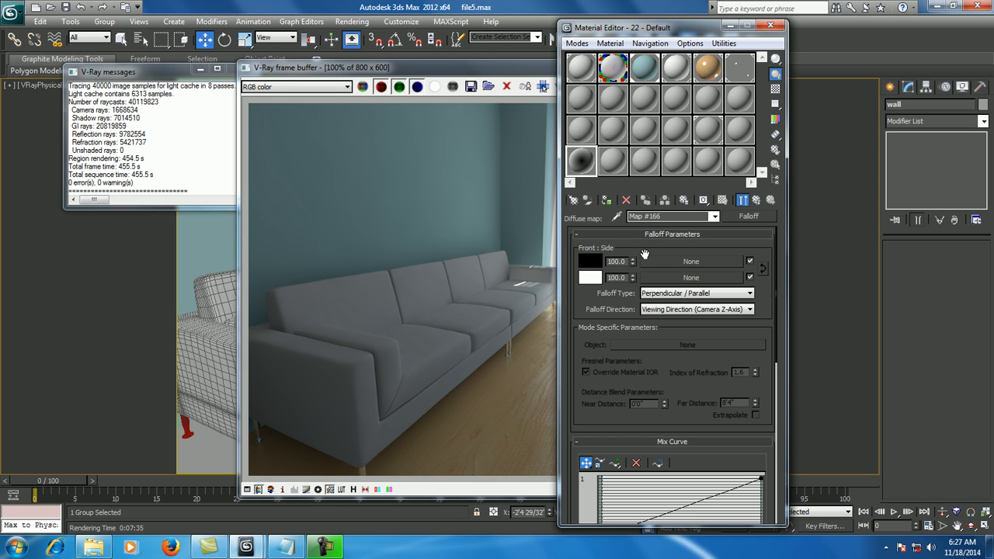
pyautogui.click(655, 263)
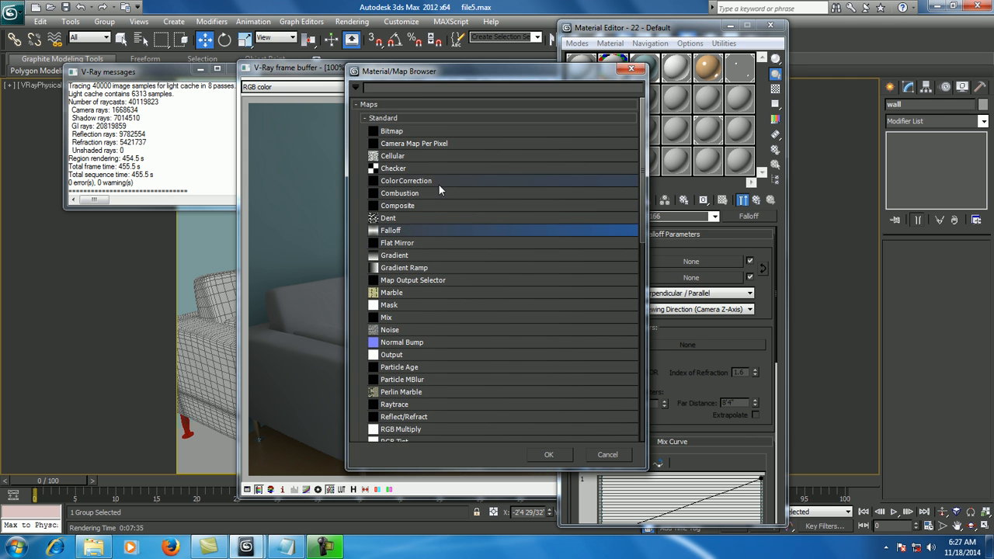
pyautogui.doubleClick(396, 132)
pyautogui.click(124, 108)
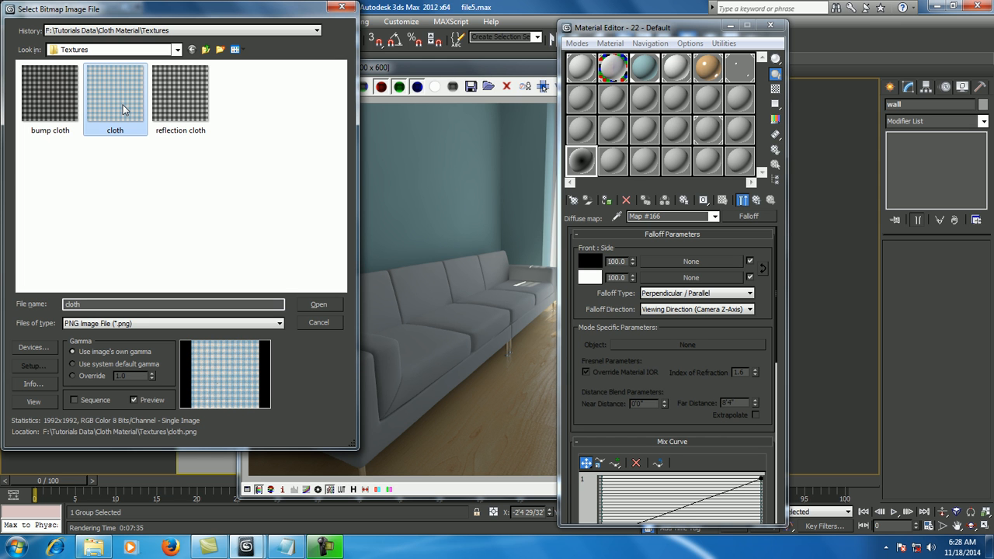
pyautogui.click(321, 304)
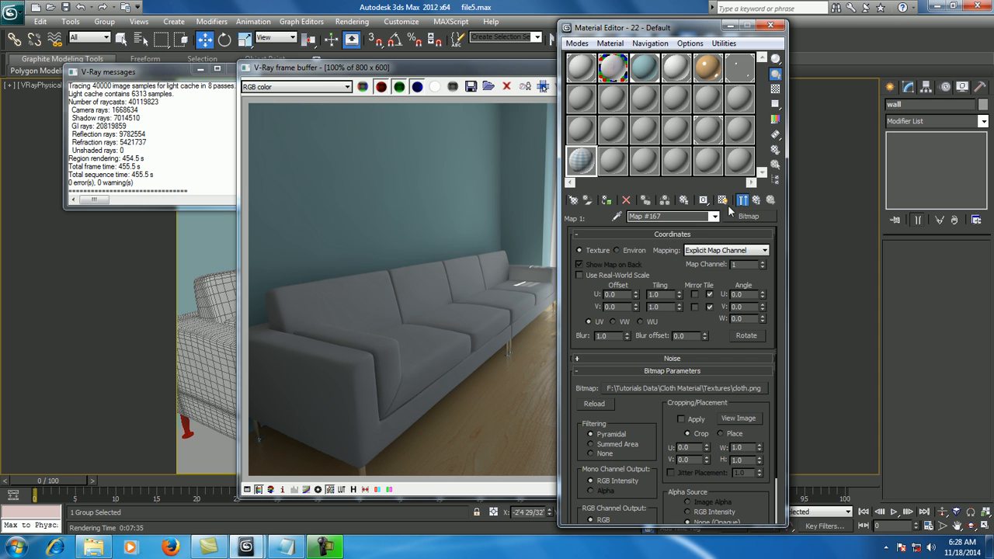
pyautogui.click(756, 200)
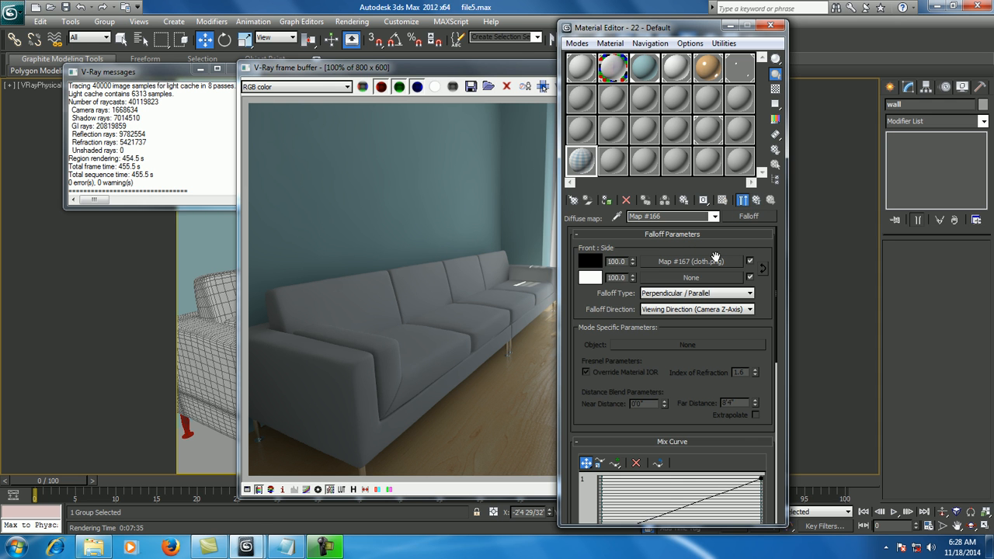
# - Load cloth.png as the side map of the diffuse Falloff
pyautogui.click(681, 279)
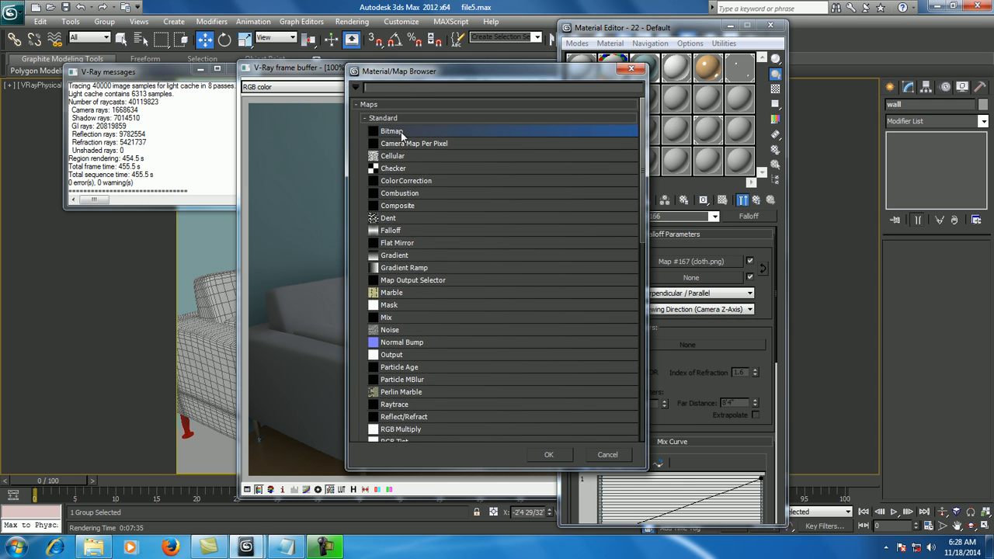
pyautogui.doubleClick(401, 132)
pyautogui.click(117, 114)
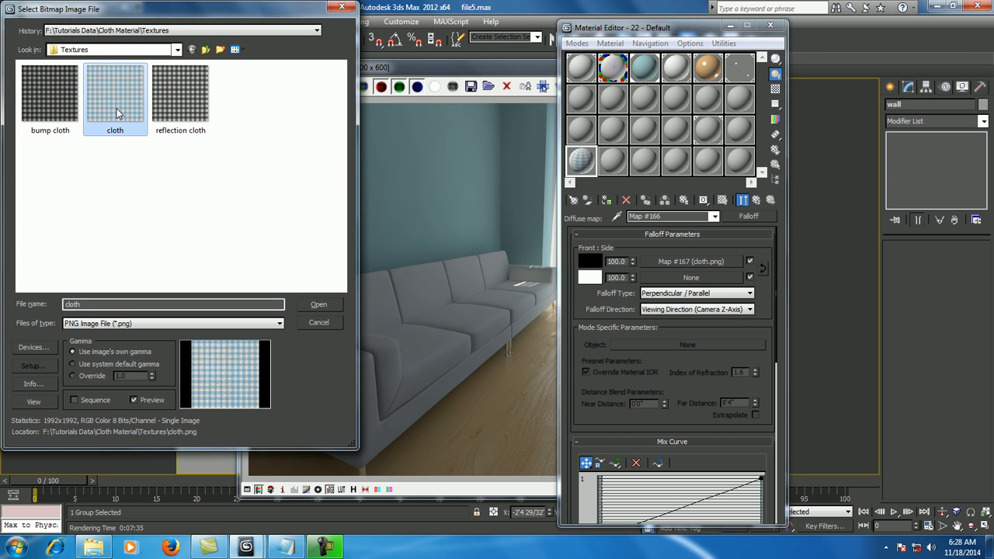
pyautogui.click(318, 304)
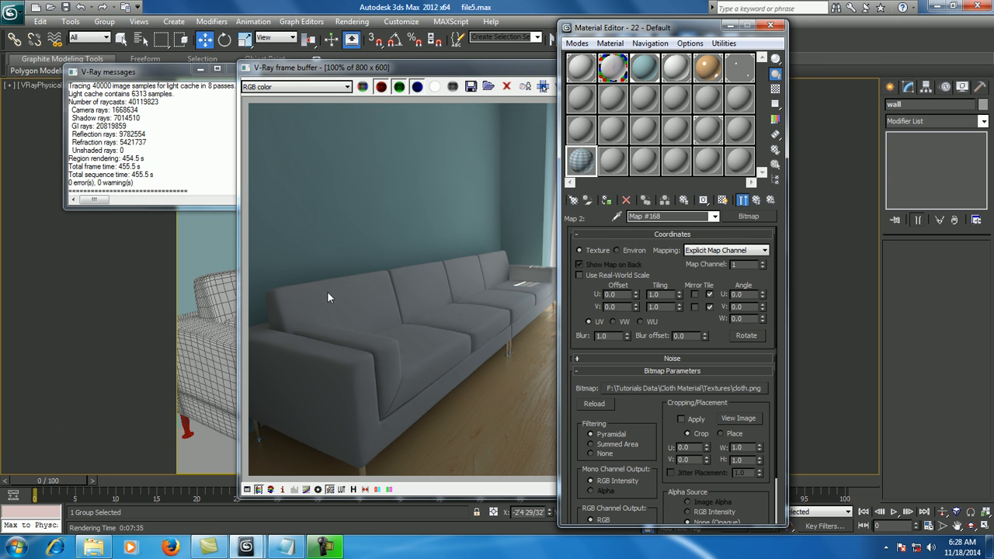
# - Wrap the Falloff's side bitmap in a Color Correction map, keeping it as sub-map, and set brightness to about 20.3
pyautogui.click(757, 217)
pyautogui.doubleClick(406, 182)
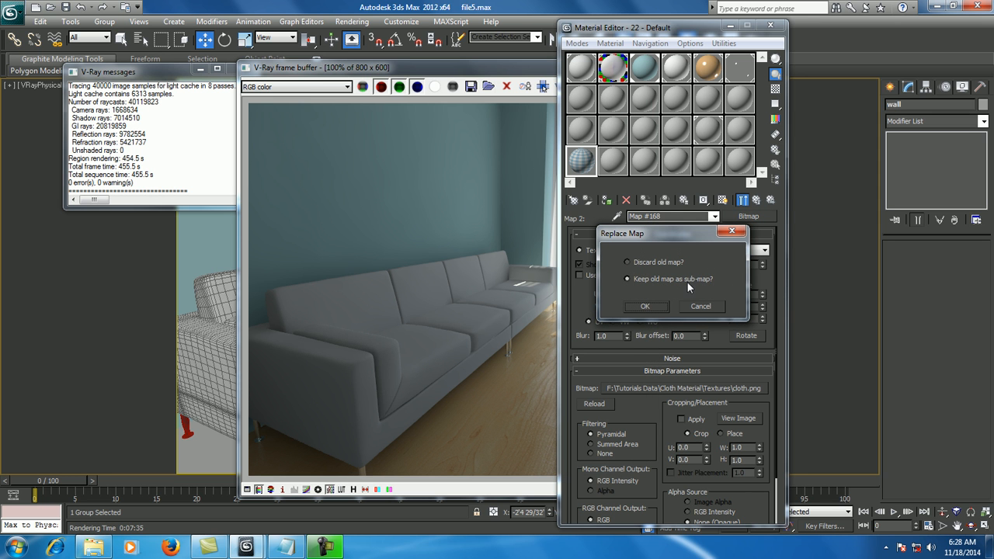
pyautogui.click(653, 305)
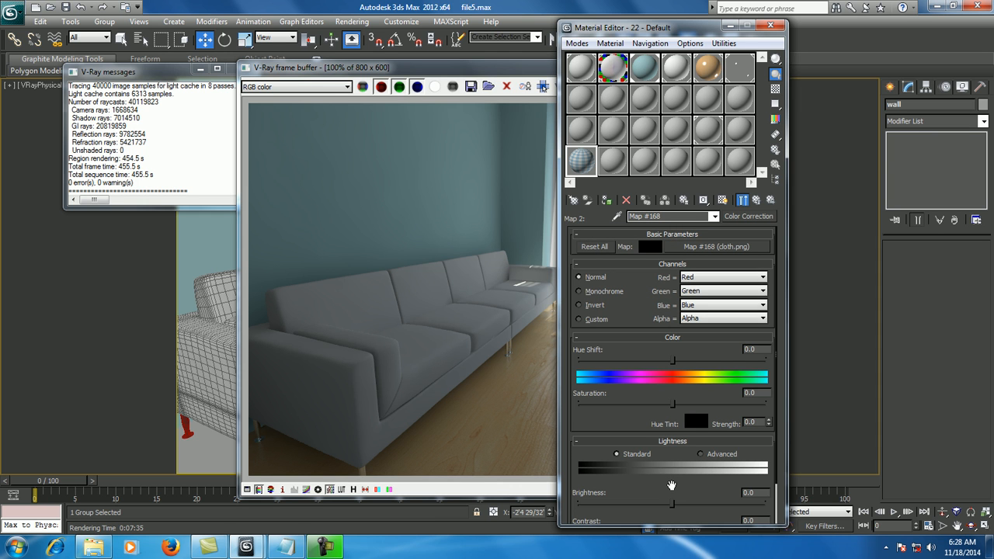
pyautogui.moveTo(673, 504); pyautogui.dragTo(691, 503)
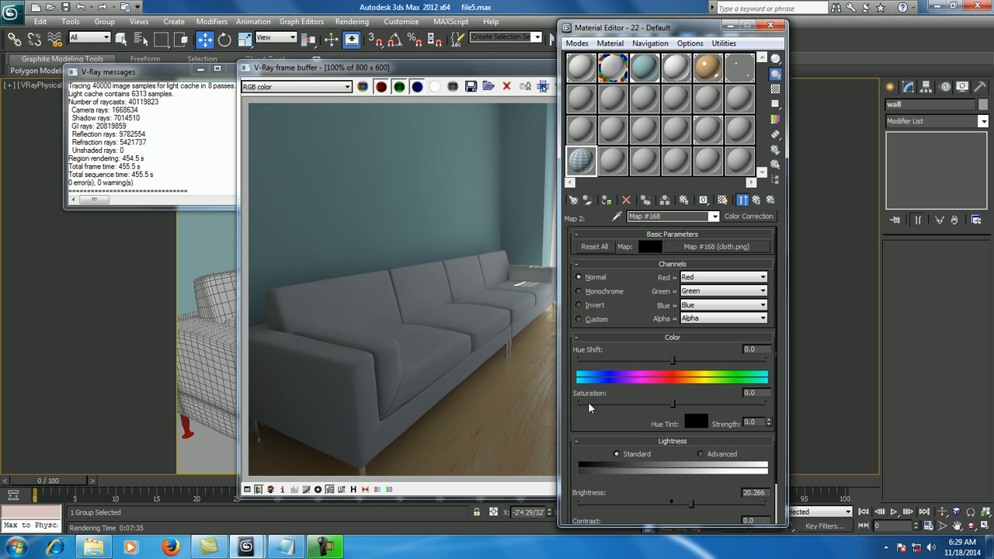
pyautogui.click(759, 202)
pyautogui.click(758, 199)
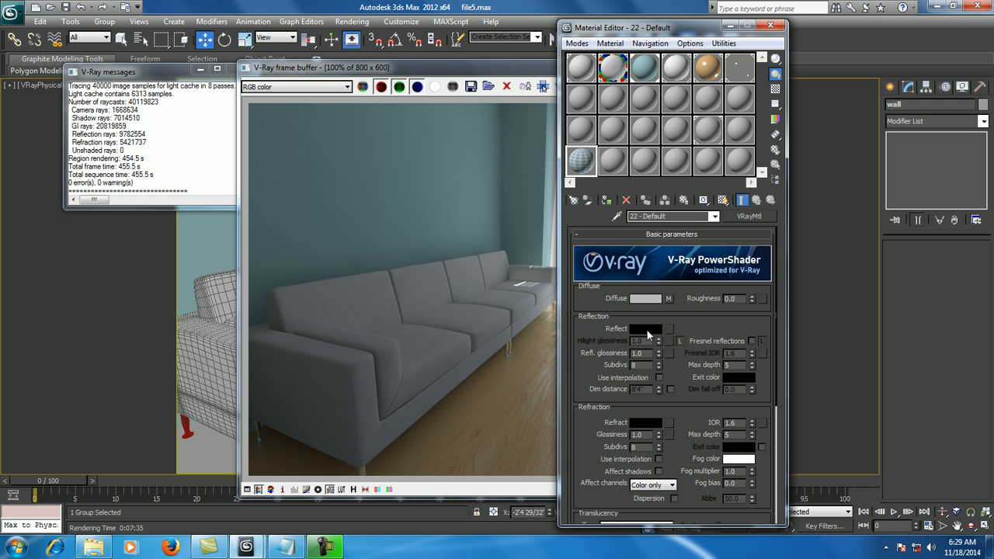
# - Load reflection cloth.png as a bitmap in the material's reflect channel
pyautogui.click(671, 328)
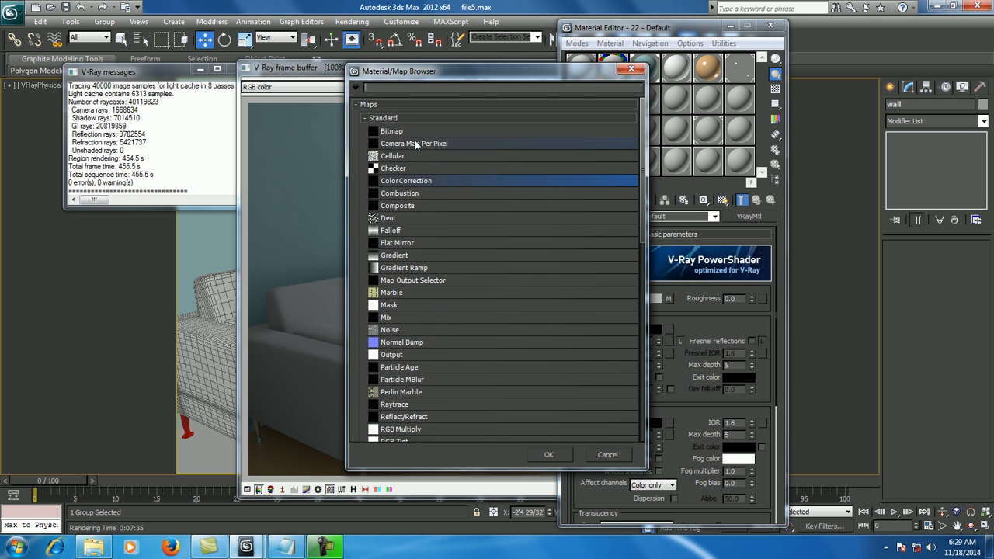
pyautogui.doubleClick(405, 132)
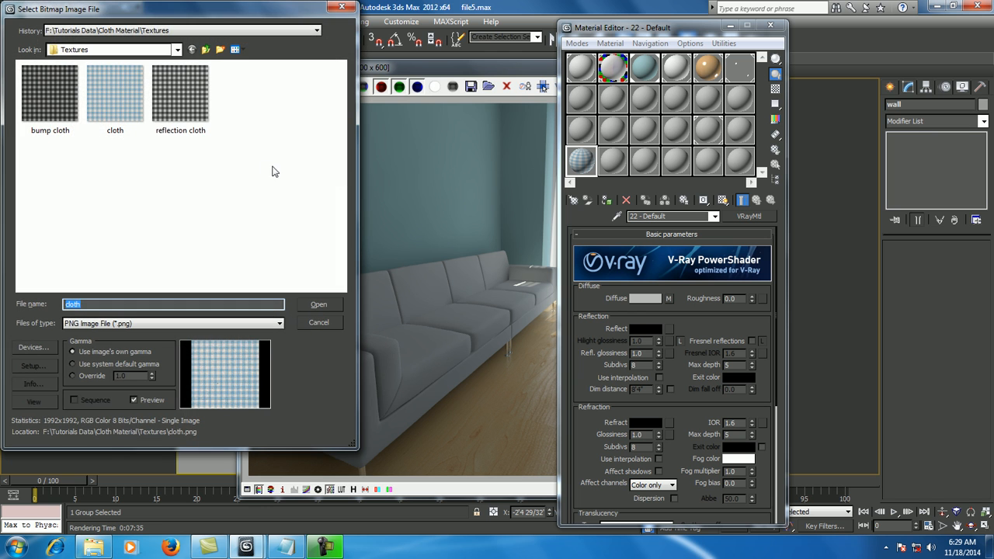
pyautogui.click(190, 99)
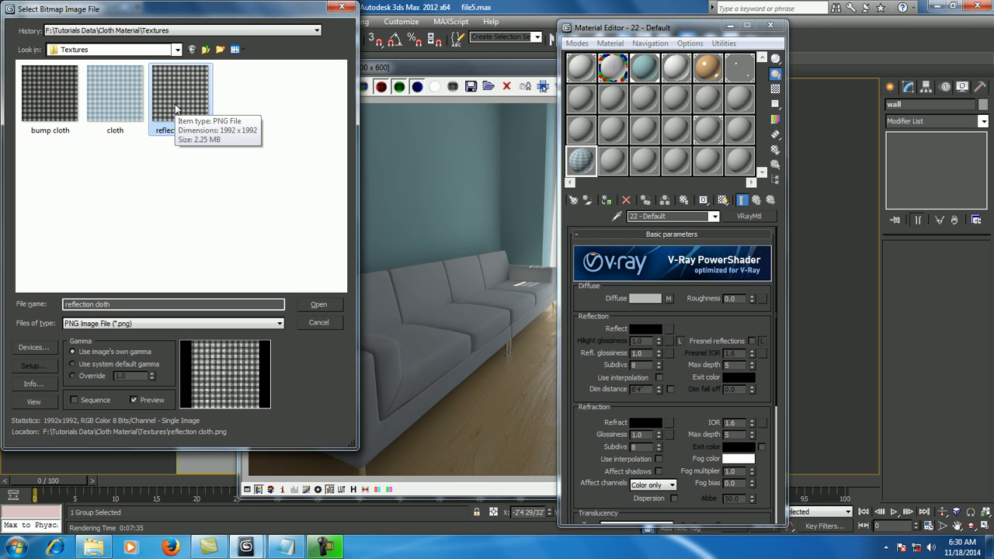
pyautogui.click(318, 303)
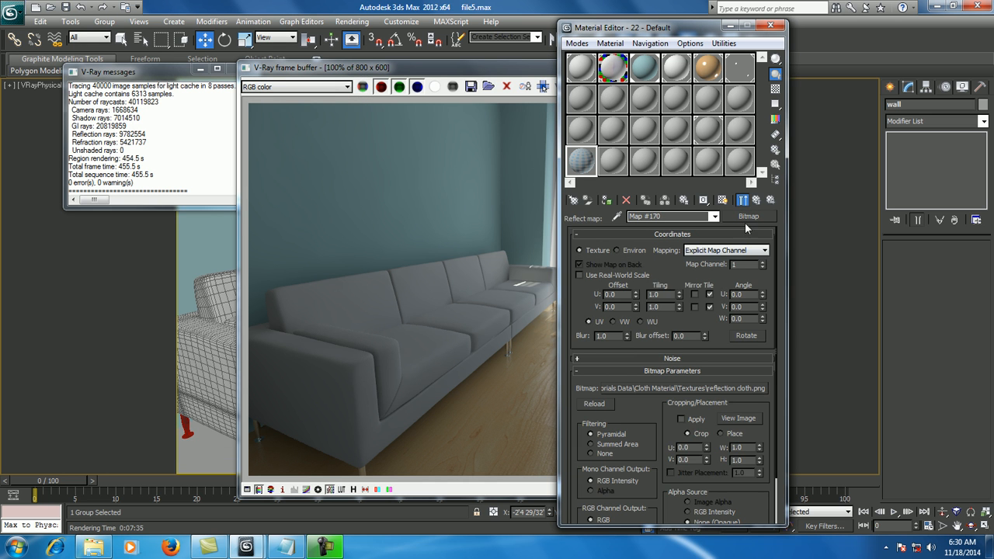
pyautogui.click(756, 201)
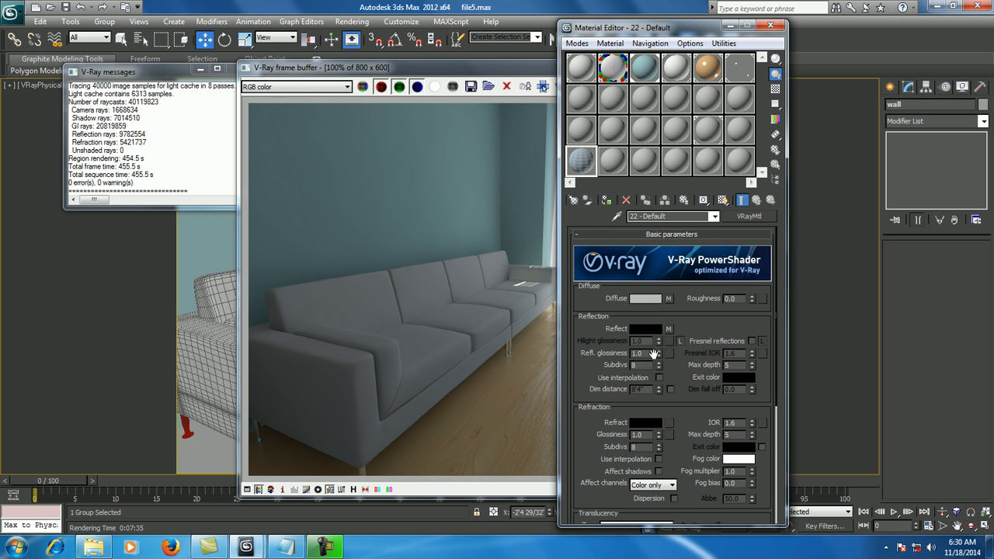
# - Set the material's reflection glossiness to 0.7 and the reflection subdivs to 32
pyautogui.moveTo(646, 353); pyautogui.dragTo(599, 354)
pyautogui.write('0.7')
pyautogui.press('Return')
pyautogui.press('Tab')
pyautogui.write('32')
pyautogui.press('Return')
# - Enable Fresnel reflections and set the material's refraction IOR to 3.0
pyautogui.click(752, 342)
pyautogui.moveTo(740, 423); pyautogui.dragTo(715, 422)
pyautogui.write('3')
pyautogui.press('Return')
# - Load bump cloth.png as a bitmap in the material's bump channel
pyautogui.scroll(-5, 690, 419)
pyautogui.scroll(-3, 691, 420)
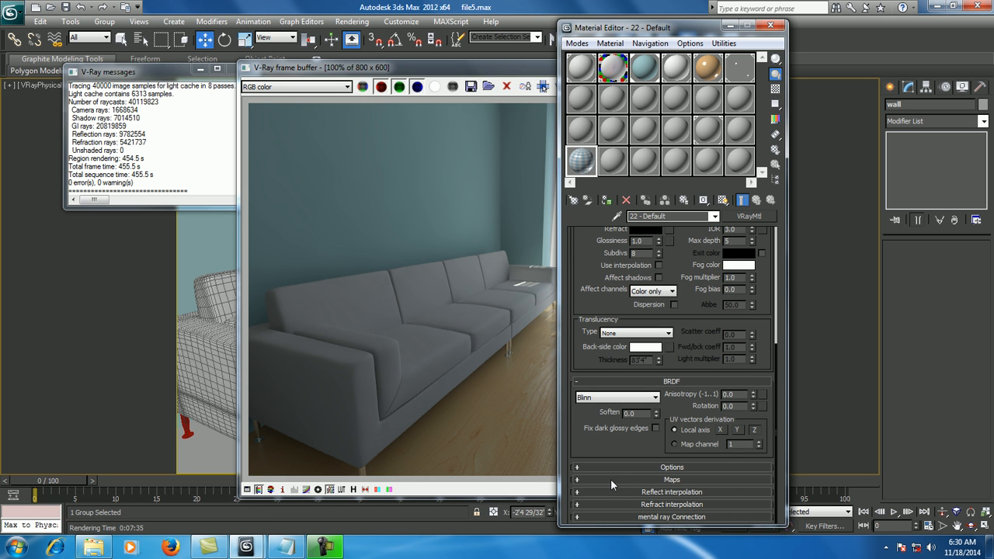
pyautogui.click(610, 479)
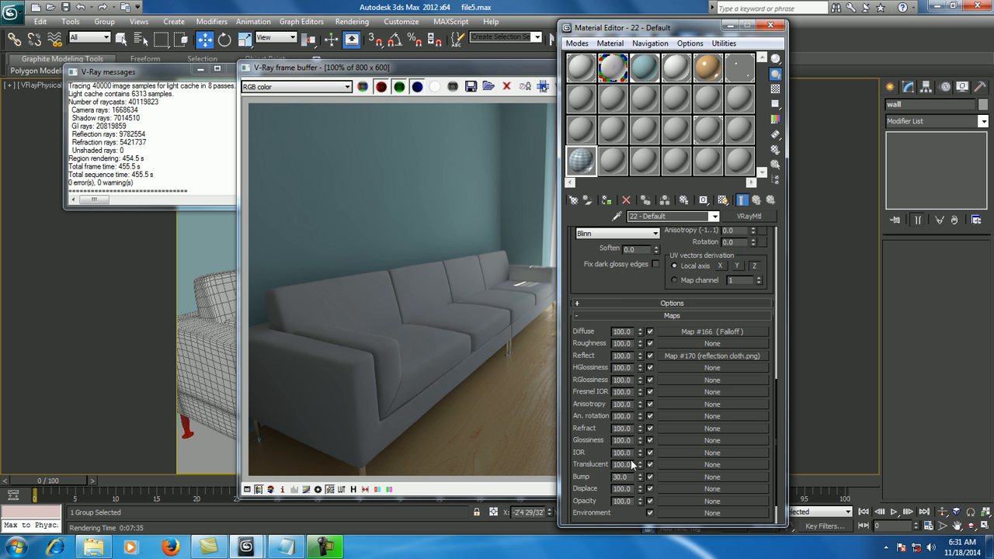
pyautogui.click(678, 476)
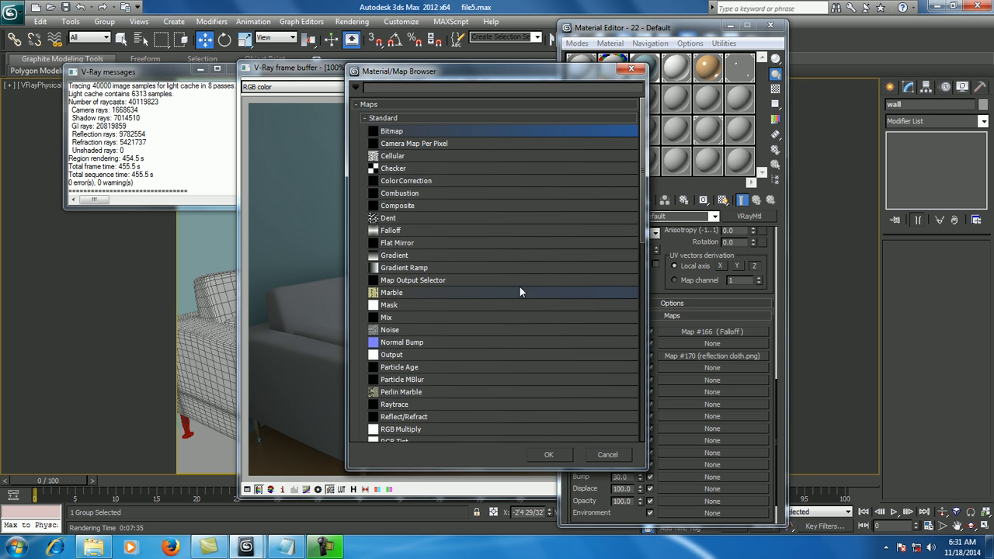
pyautogui.doubleClick(393, 131)
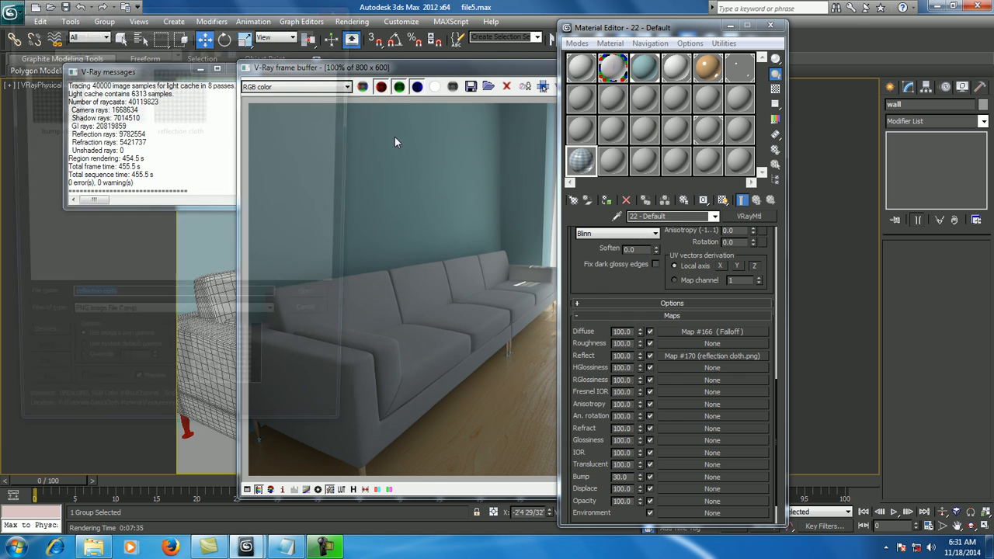
pyautogui.click(56, 104)
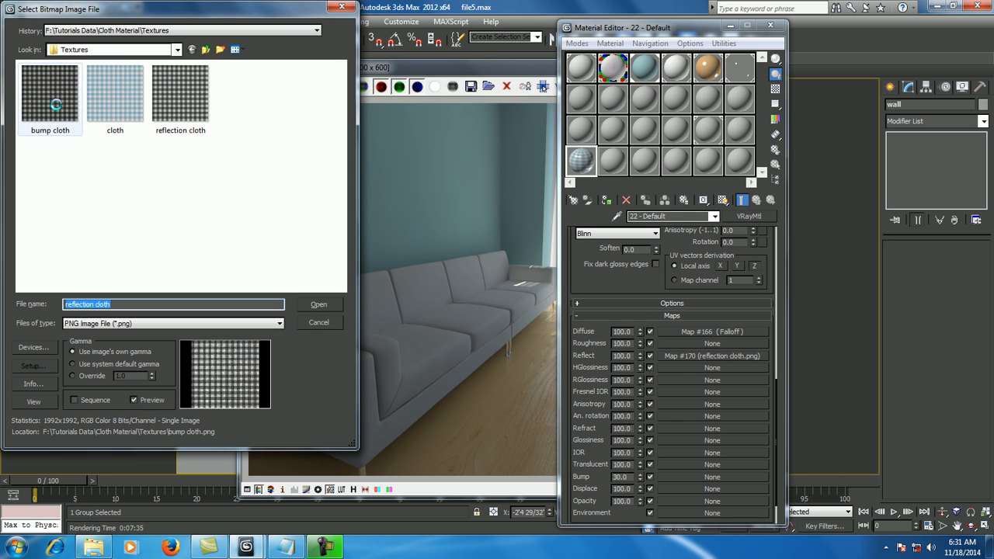
pyautogui.click(319, 302)
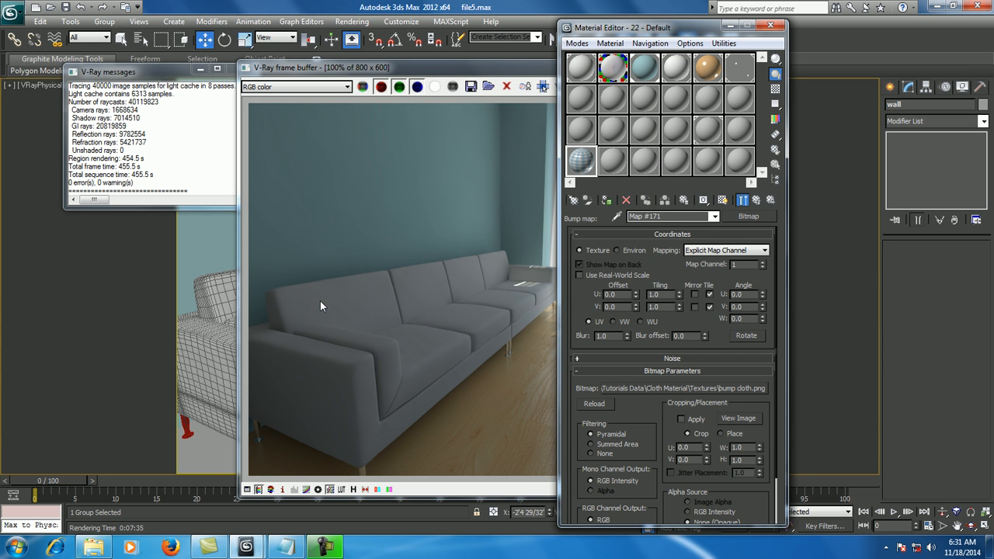
pyautogui.click(757, 201)
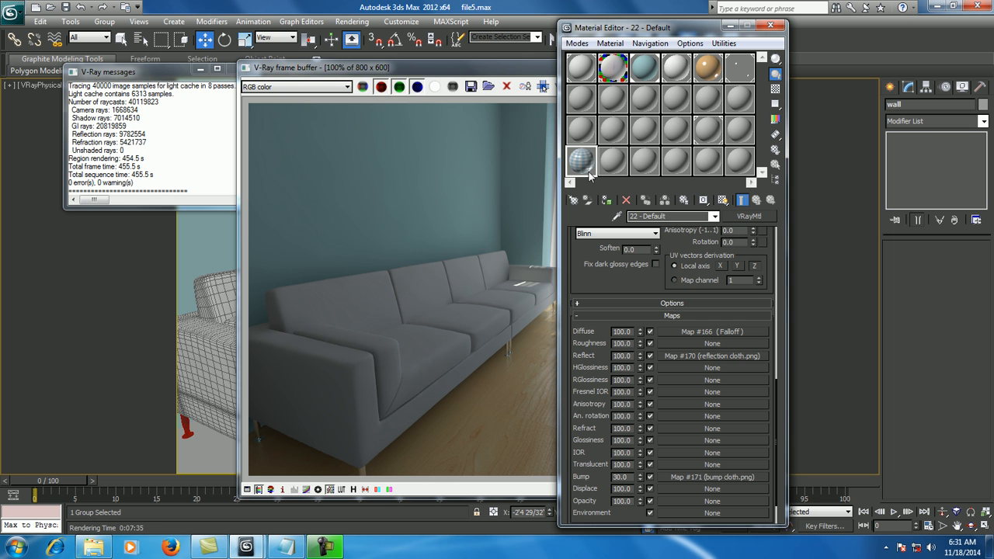
# - Set the blur offset of the bump cloth.png map to 0.01, using an enlarged preview of the cloth material
pyautogui.doubleClick(582, 162)
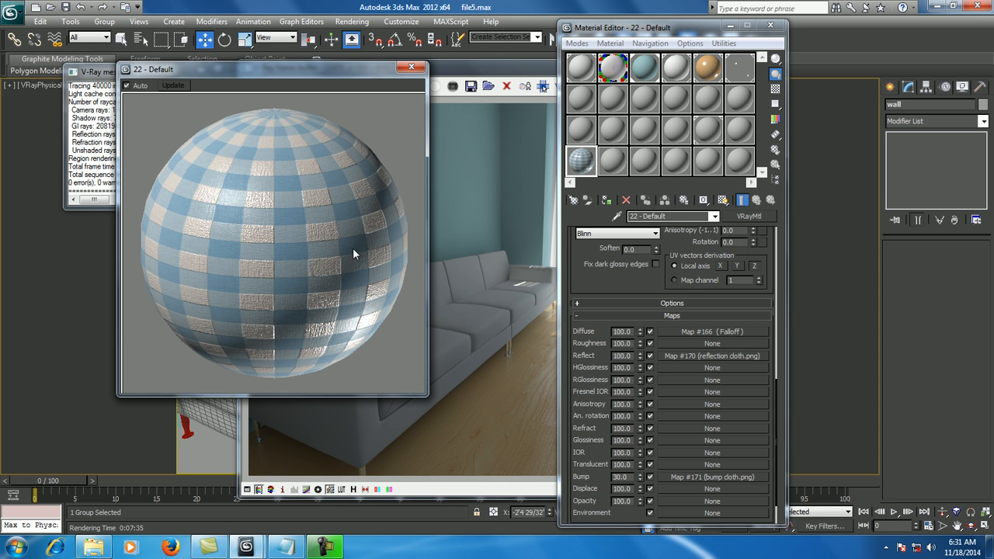
pyautogui.click(684, 477)
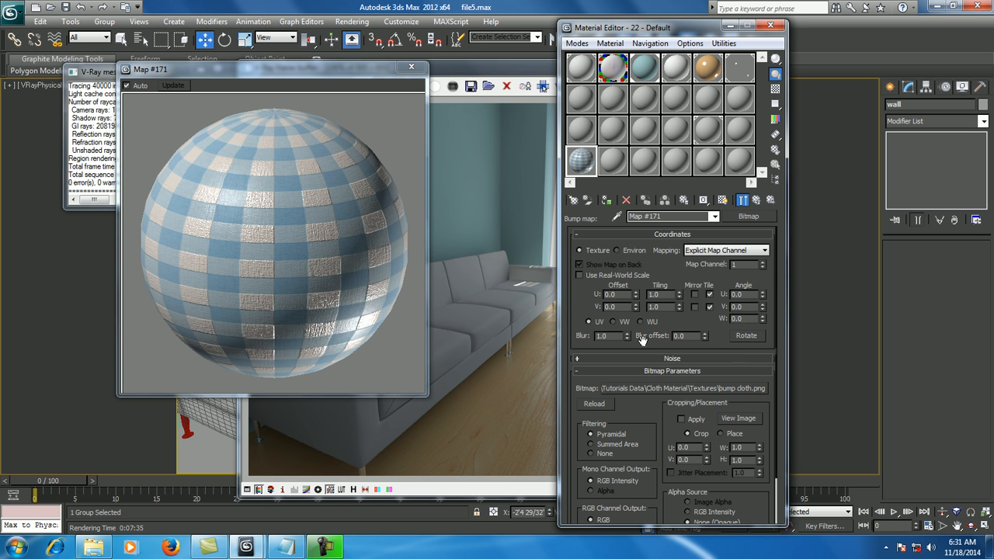
pyautogui.click(688, 336)
pyautogui.write('0.01')
pyautogui.press('Return')
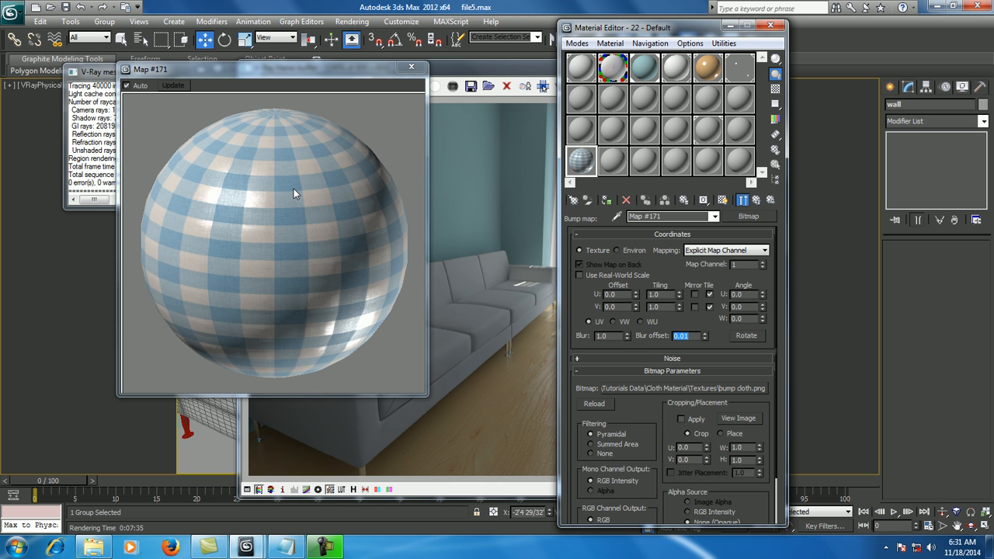
pyautogui.click(759, 200)
pyautogui.click(413, 69)
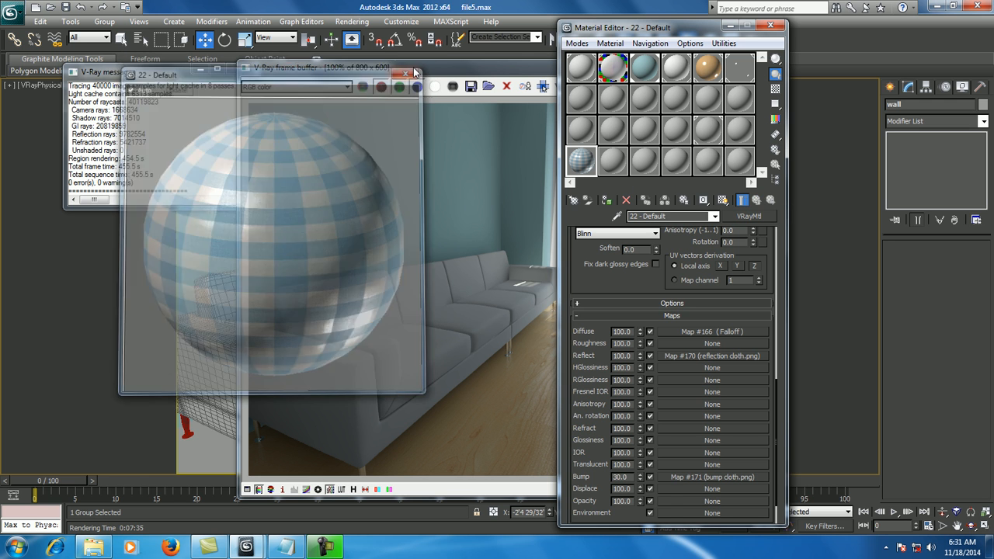
# - Assign the checked cloth material to the two sofa objects and turn on its shaded display in the viewport
pyautogui.click(527, 73)
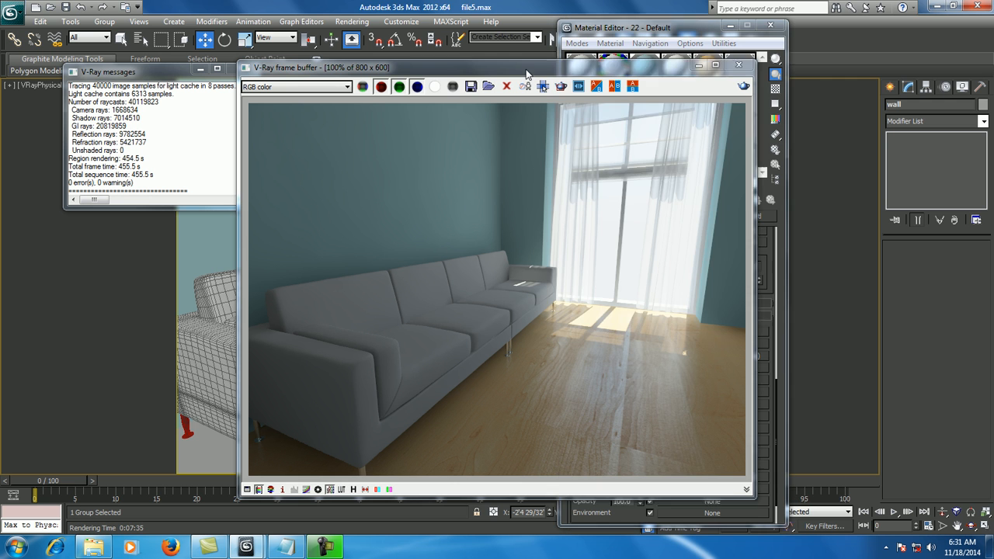
pyautogui.click(740, 66)
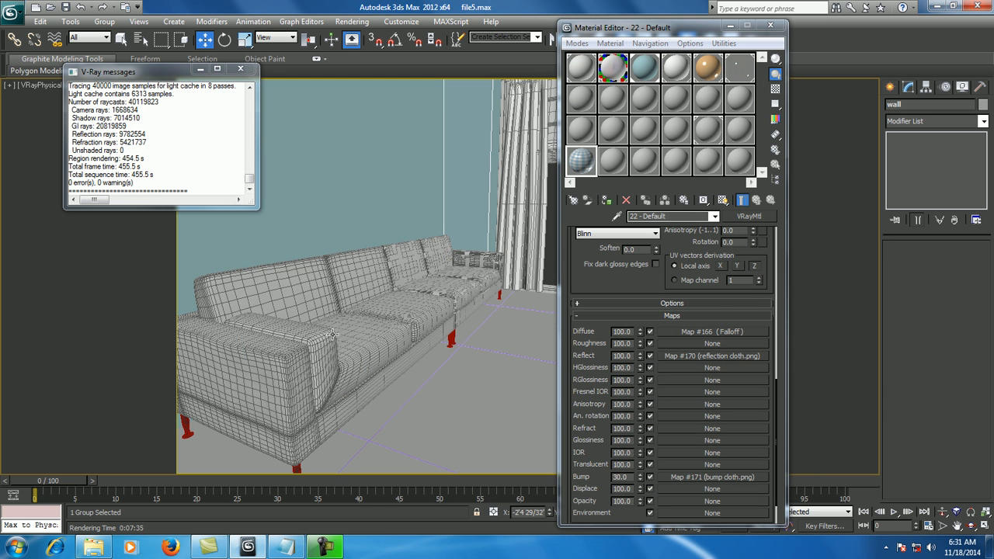
pyautogui.click(356, 332)
pyautogui.keyDown('ctrl'); pyautogui.click(421, 267); pyautogui.keyUp('ctrl')
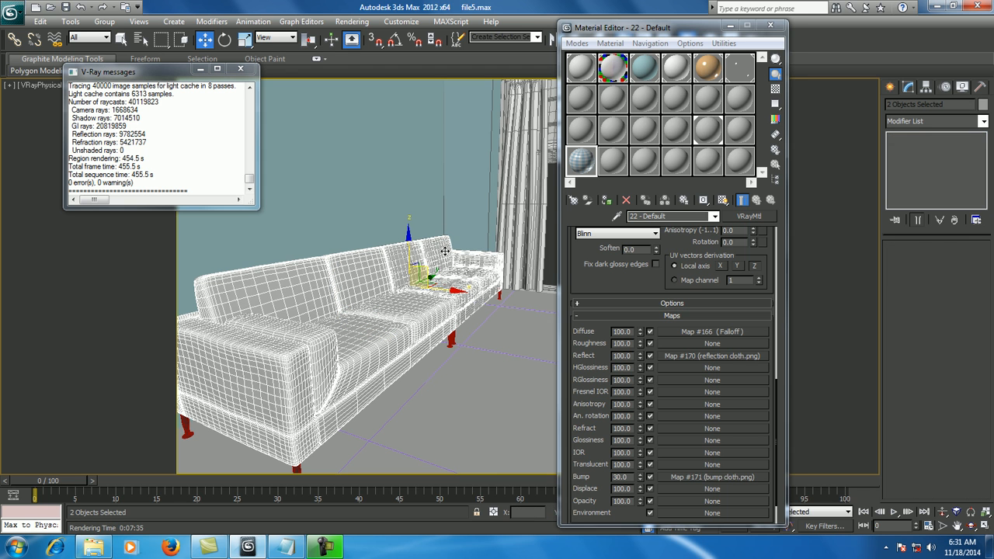
pyautogui.click(583, 164)
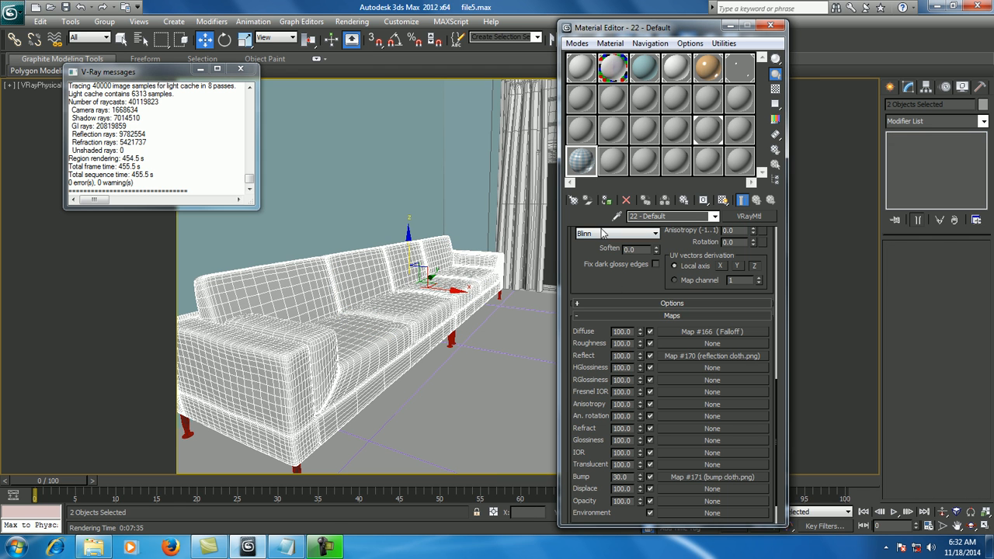
pyautogui.click(606, 200)
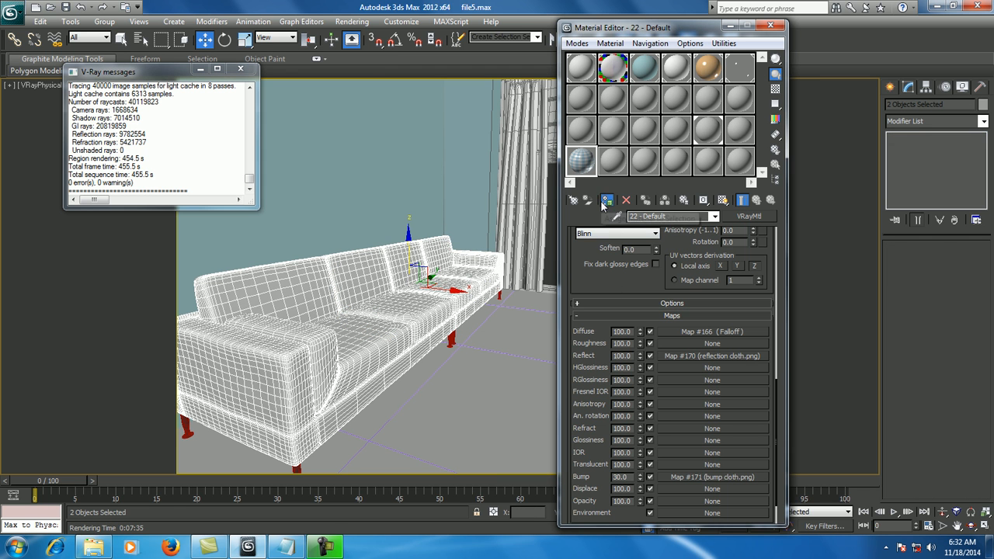
pyautogui.click(723, 200)
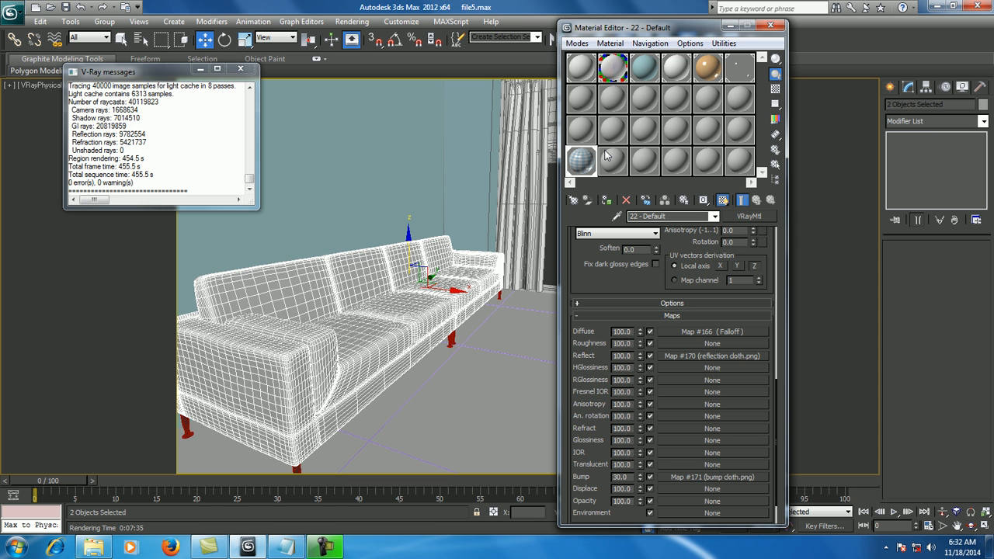
# - Close the Material Editor and render the camera view with the checked cloth on the sofa
pyautogui.click(768, 28)
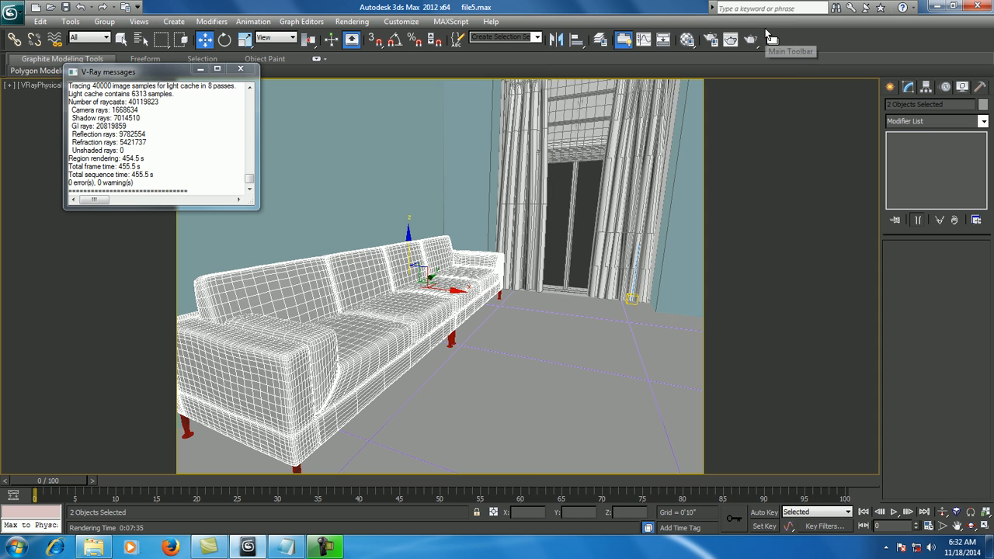
pyautogui.click(750, 39)
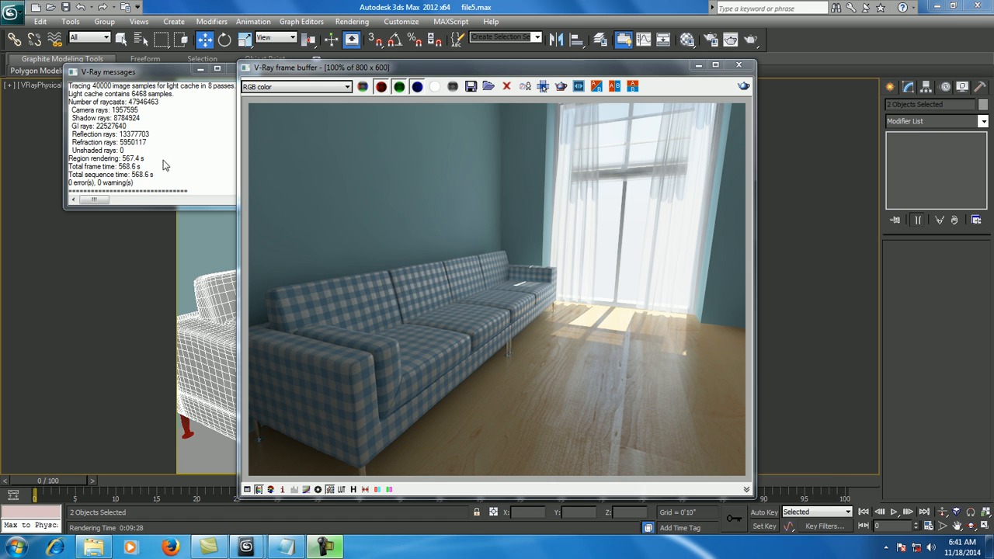
pyautogui.click(320, 277)
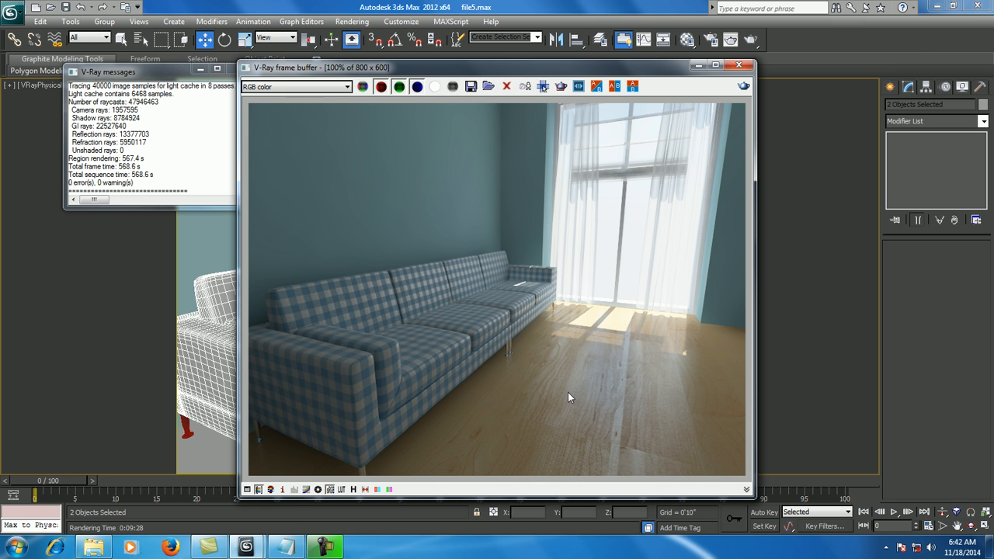
# - Examine the rendered sofa fabric, its legs and the wooden floor up close in the frame buffer
pyautogui.scroll(2, 532, 375)
pyautogui.moveTo(486, 316); pyautogui.dragTo(530, 317, button='middle')
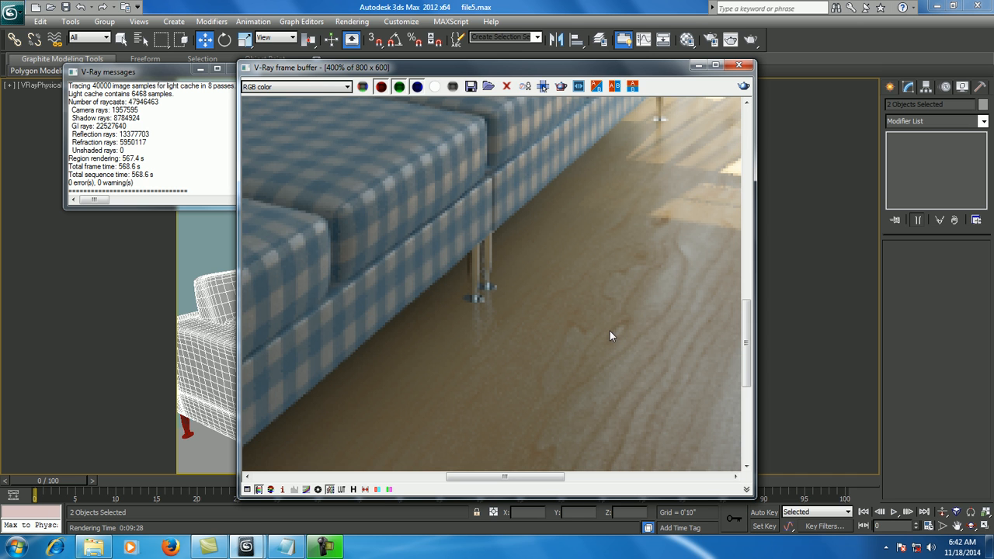
pyautogui.moveTo(648, 327); pyautogui.dragTo(544, 326, button='middle')
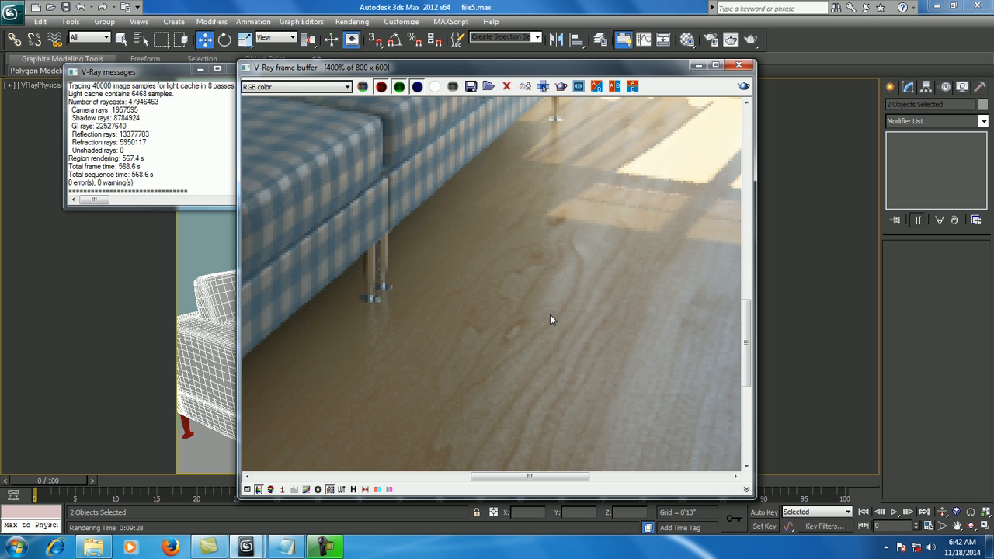
pyautogui.doubleClick(551, 317)
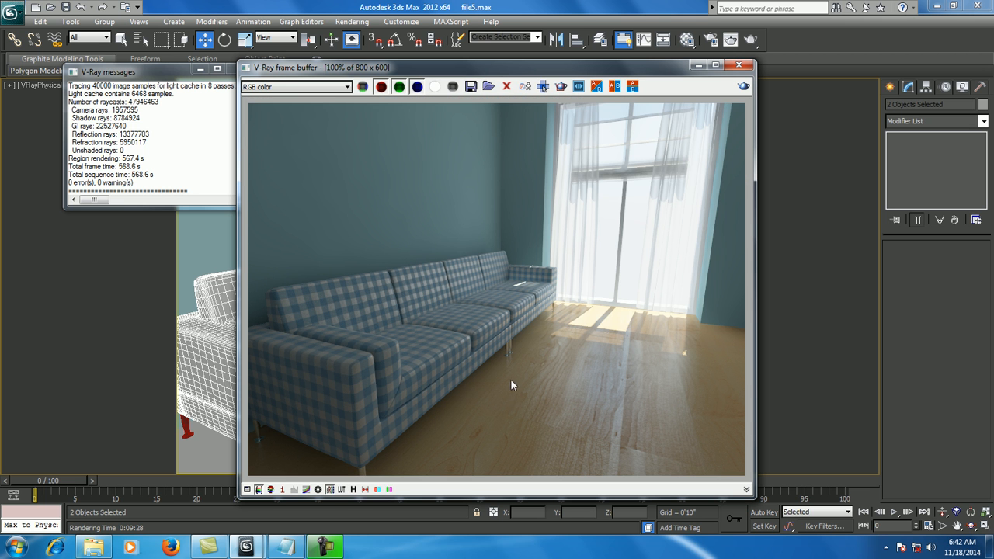
pyautogui.scroll(-1, 508, 373)
pyautogui.scroll(2, 476, 361)
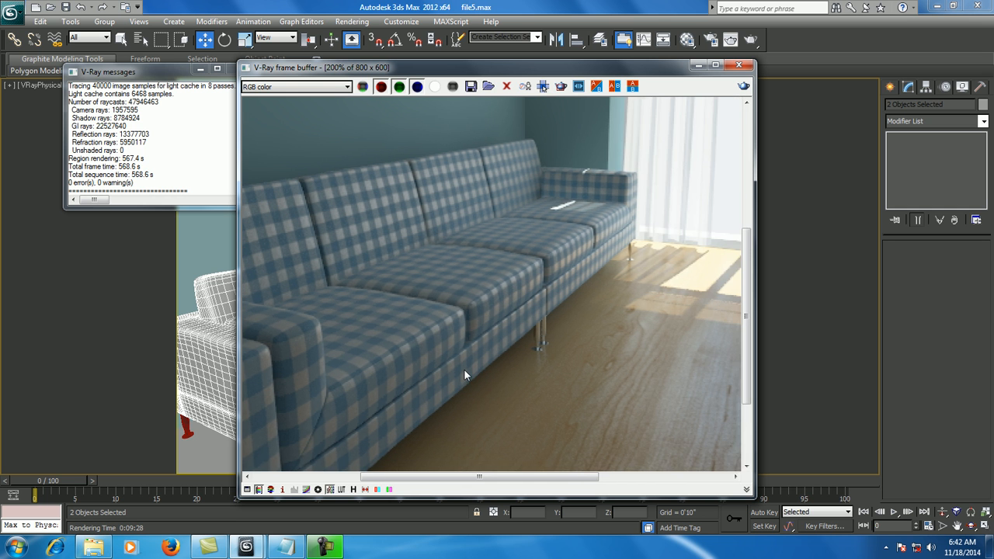
pyautogui.moveTo(464, 371); pyautogui.dragTo(567, 328, button='middle')
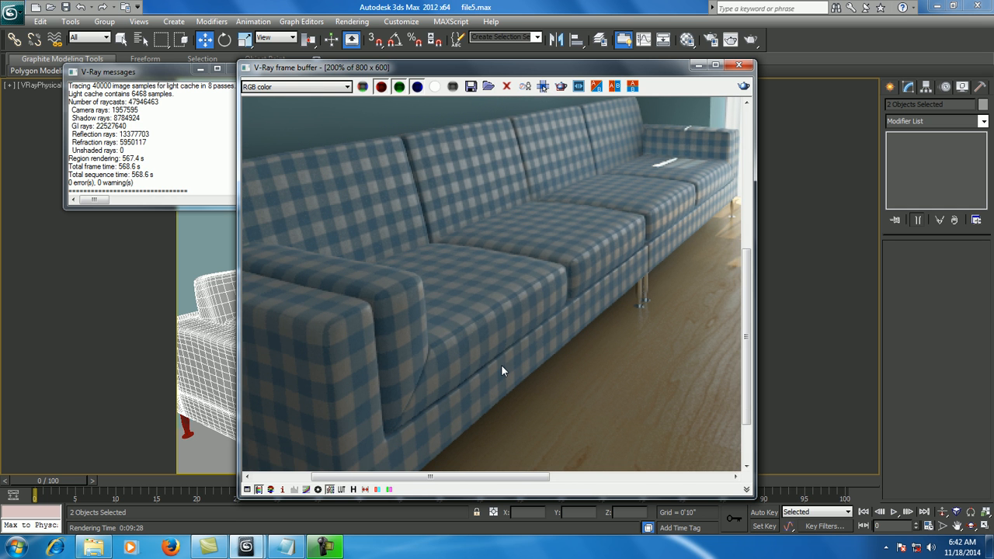
pyautogui.scroll(-2, 501, 372)
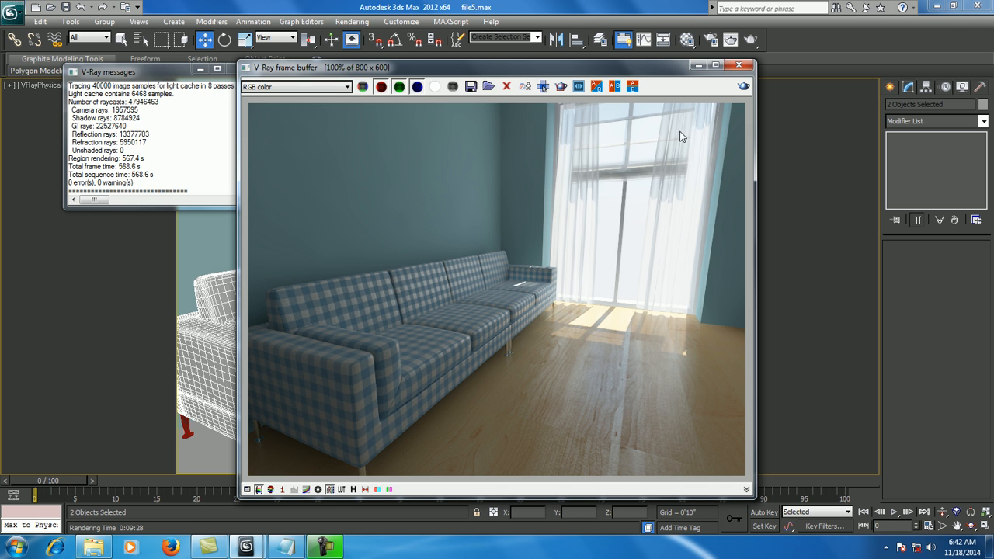
# - Set the render output width to 2048 with the image aspect locked
pyautogui.click(709, 40)
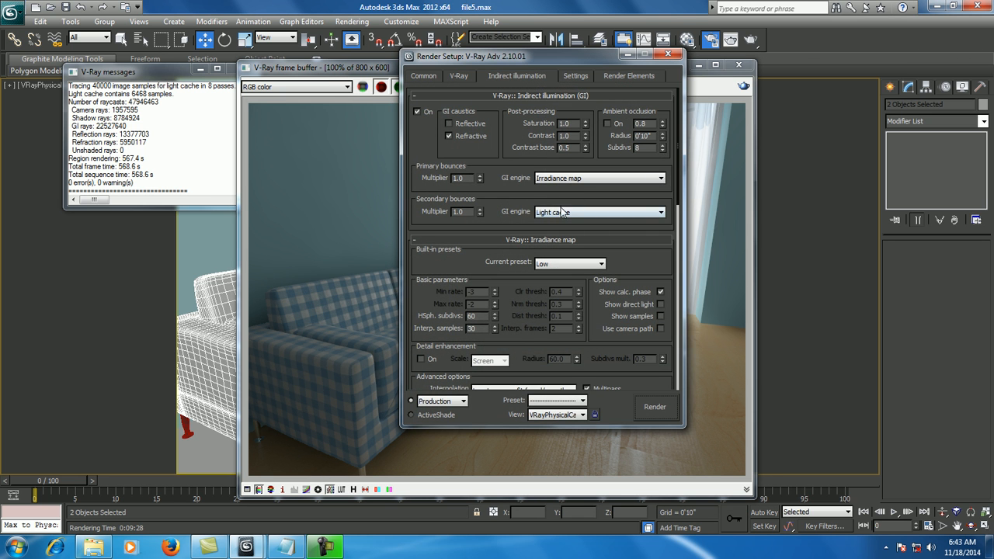
pyautogui.click(425, 76)
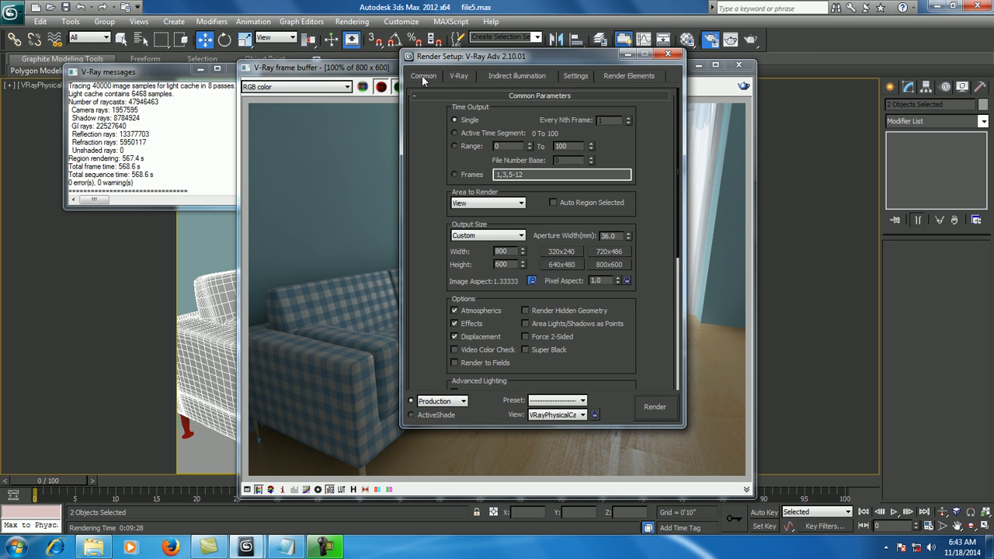
pyautogui.doubleClick(513, 253)
pyautogui.write('2048')
pyautogui.press('Return')
# - Set the Adaptive DMC image sampler to 3 min subdivs and 6 max subdivs
pyautogui.click(459, 76)
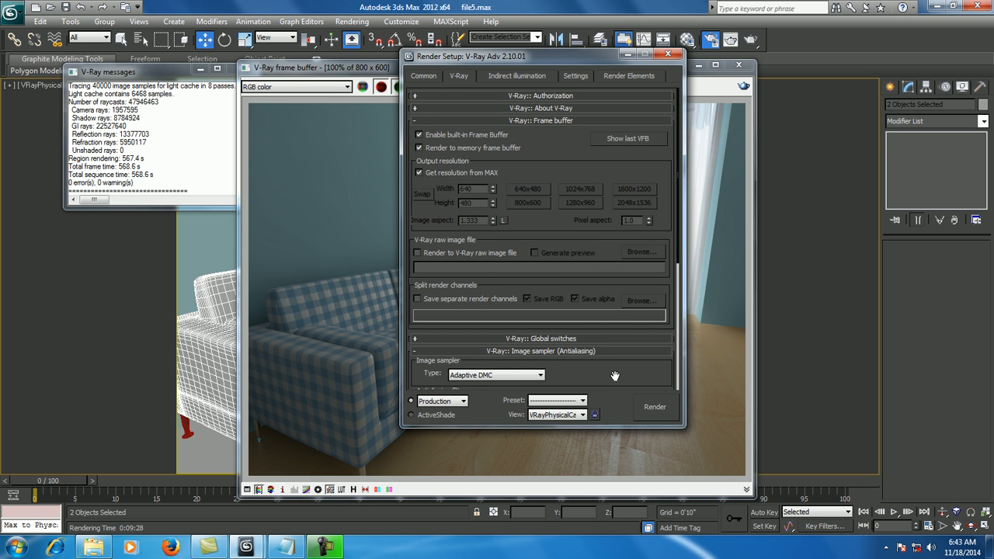
pyautogui.scroll(-2, 613, 371)
pyautogui.scroll(-2, 613, 371)
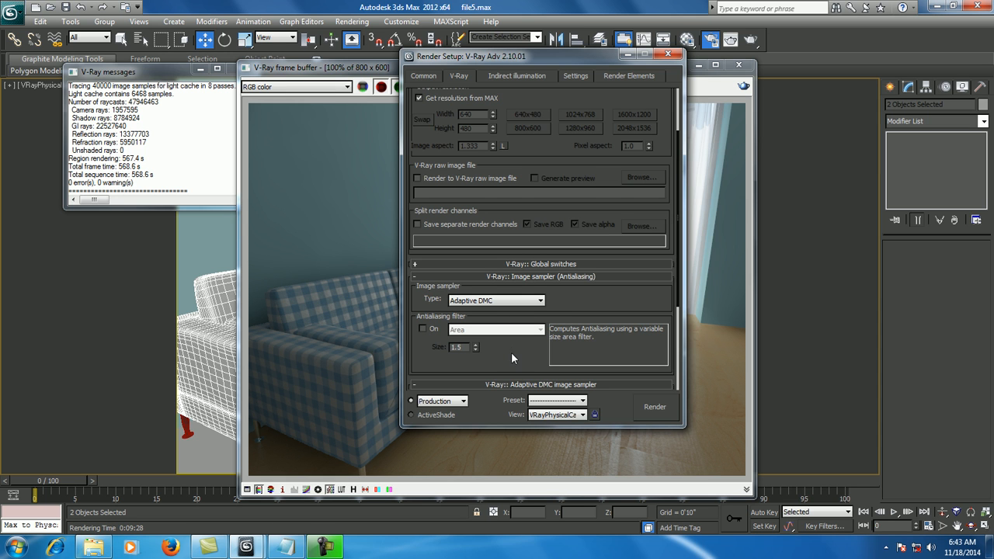
pyautogui.scroll(-1, 513, 354)
pyautogui.scroll(-3, 512, 353)
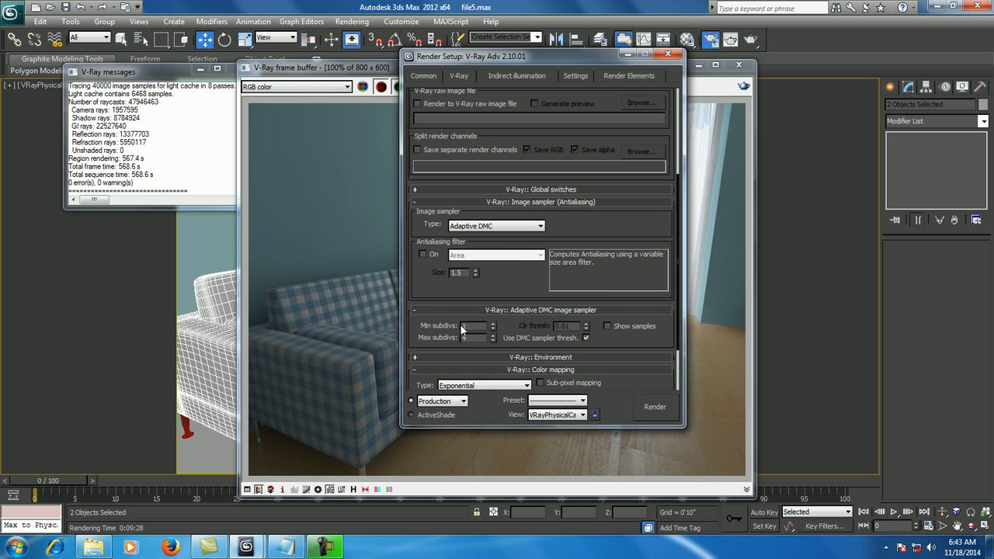
pyautogui.doubleClick(472, 327)
pyautogui.write('3')
pyautogui.press('Tab')
pyautogui.write('6')
pyautogui.scroll(-2, 439, 294)
pyautogui.scroll(-2, 439, 295)
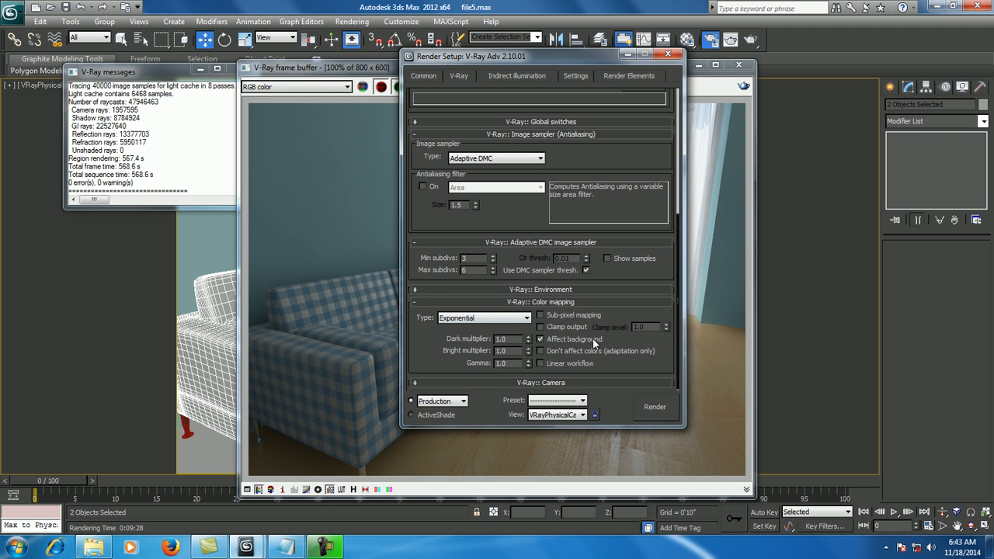
# - Switch the irradiance map's built-in preset to High
pyautogui.click(516, 74)
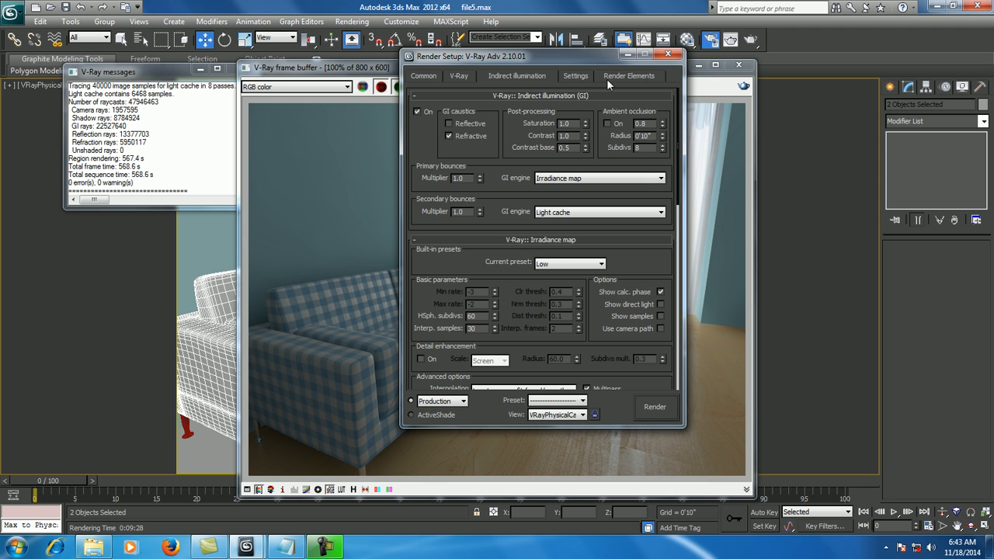
pyautogui.click(572, 265)
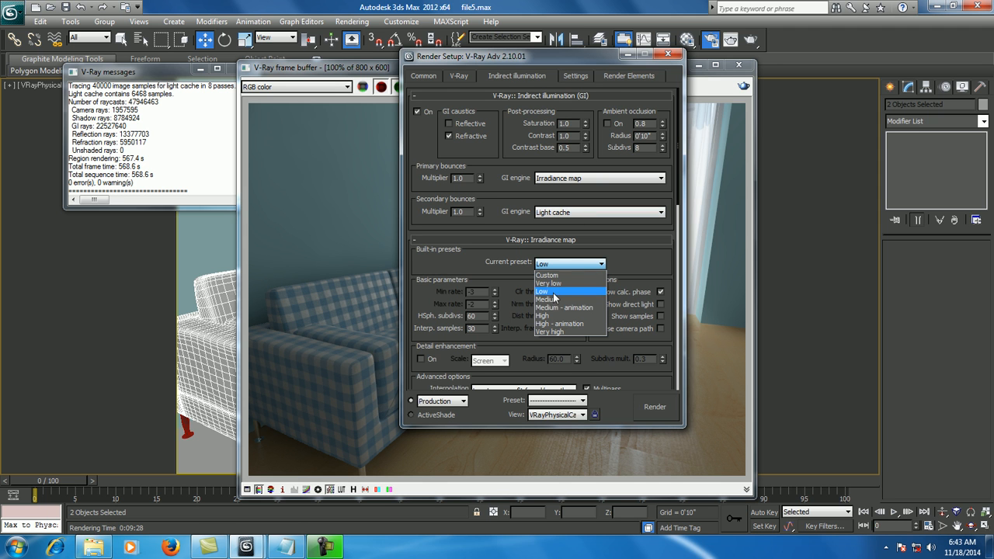
pyautogui.click(536, 315)
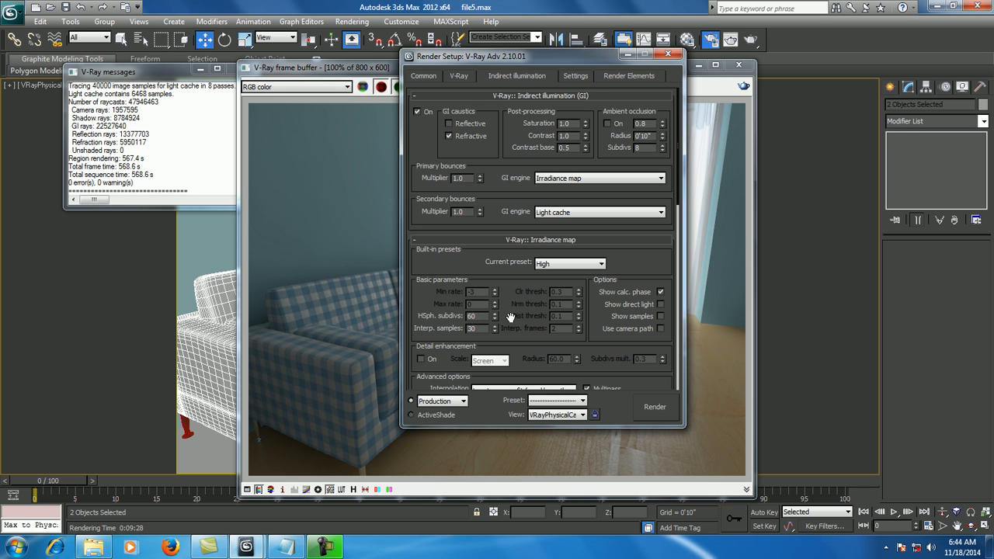
# - Set the light cache subdivs to 1000
pyautogui.scroll(-5, 635, 267)
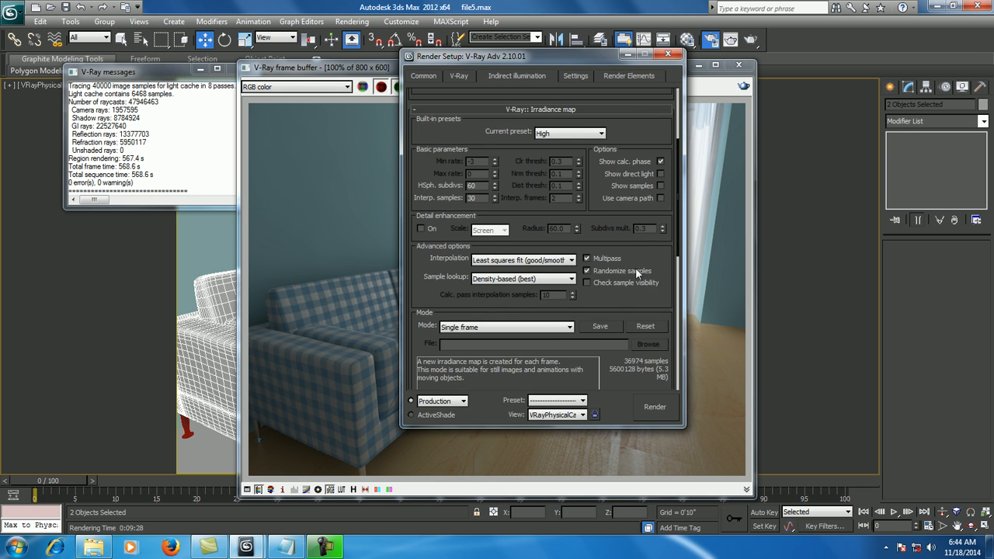
pyautogui.scroll(-3, 545, 310)
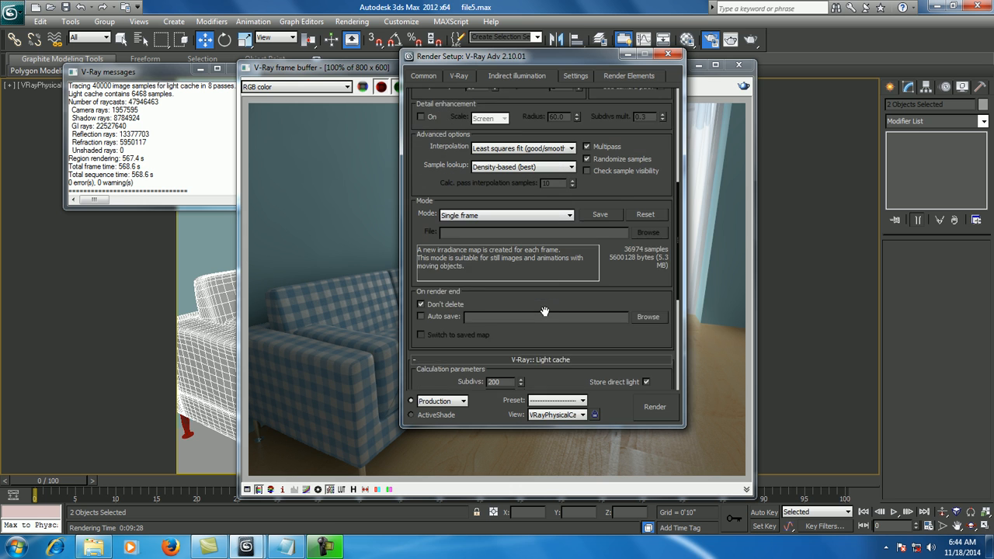
pyautogui.doubleClick(494, 345)
pyautogui.write('1000')
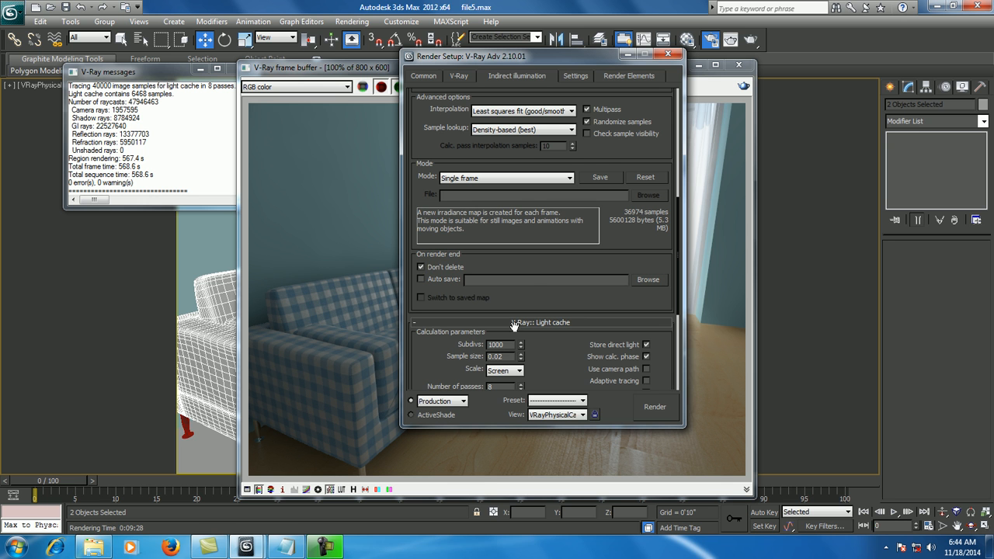
# - Render the final image at 2048 x 1536 and inspect the sofa's cloth up close
pyautogui.click(652, 406)
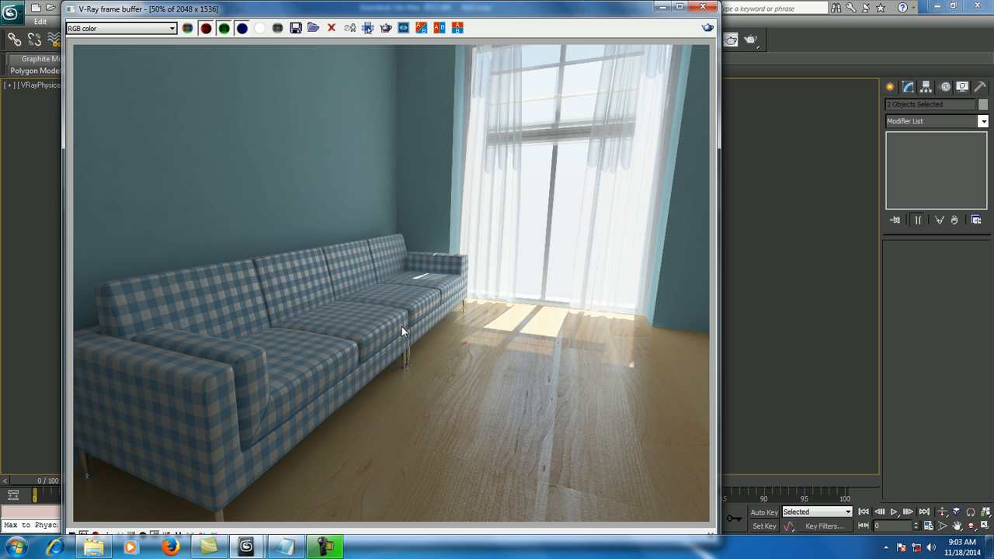
pyautogui.scroll(5, 305, 379)
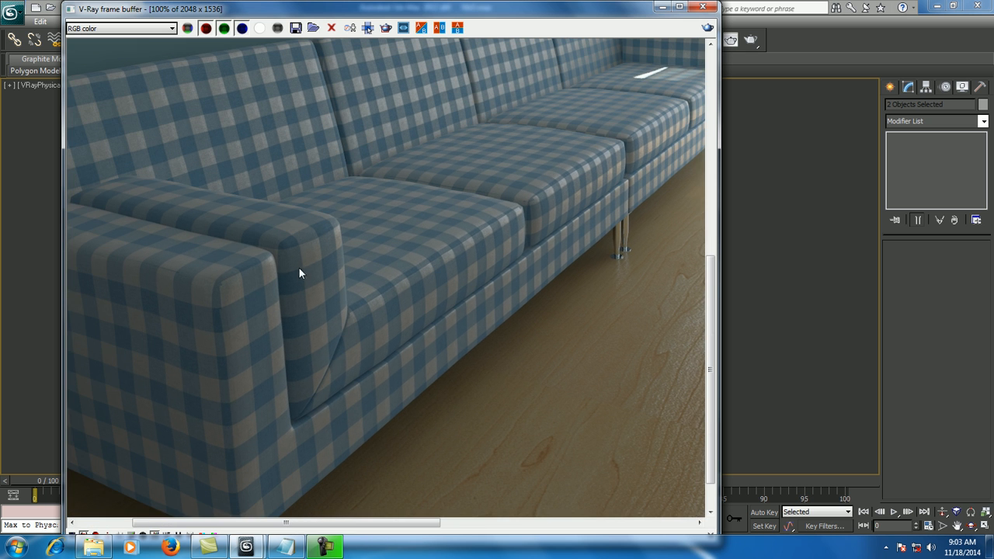
pyautogui.moveTo(487, 270); pyautogui.dragTo(395, 300, button='middle')
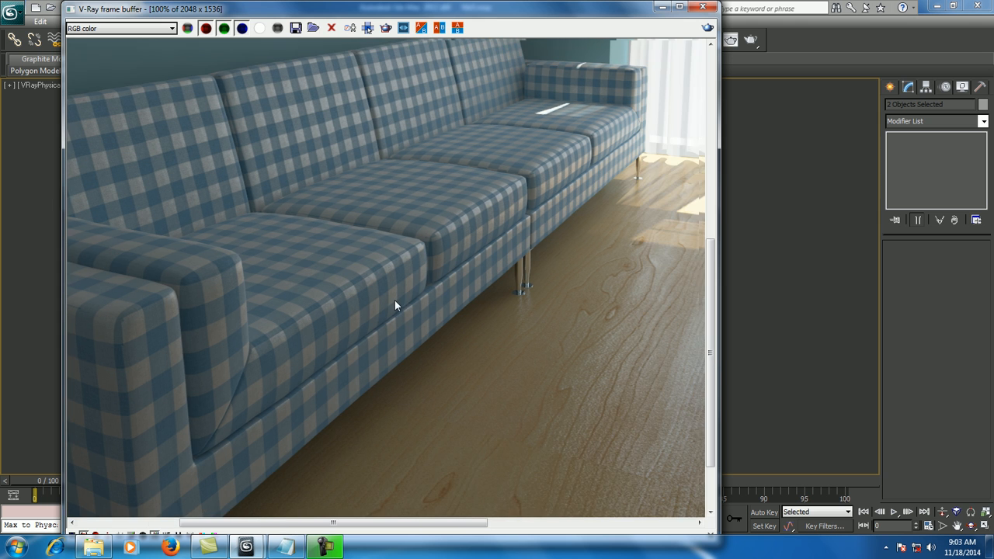
pyautogui.scroll(-5, 413, 302)
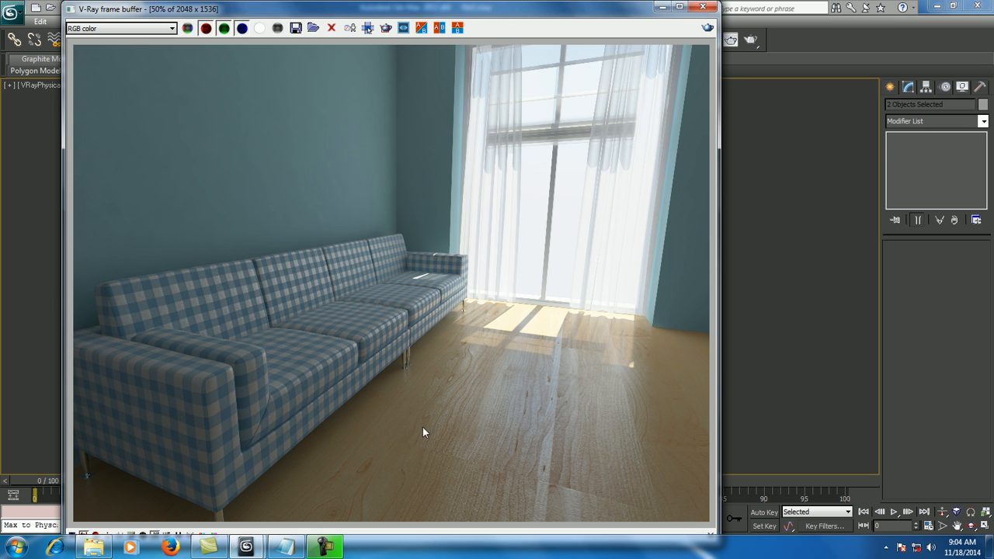
# - Switch to the Notepad document to view the contact details, and minimize it to return to the render
pyautogui.click(285, 548)
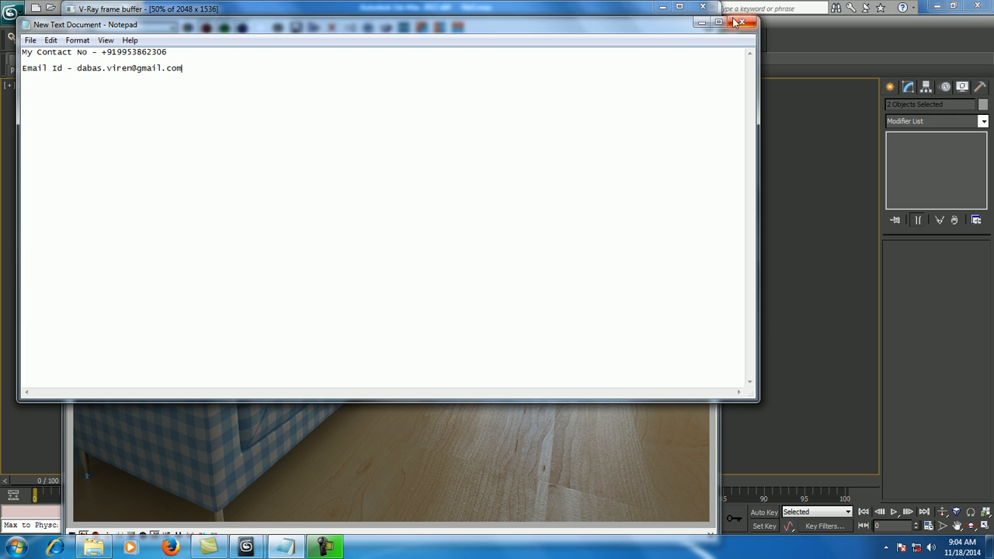
pyautogui.click(702, 21)
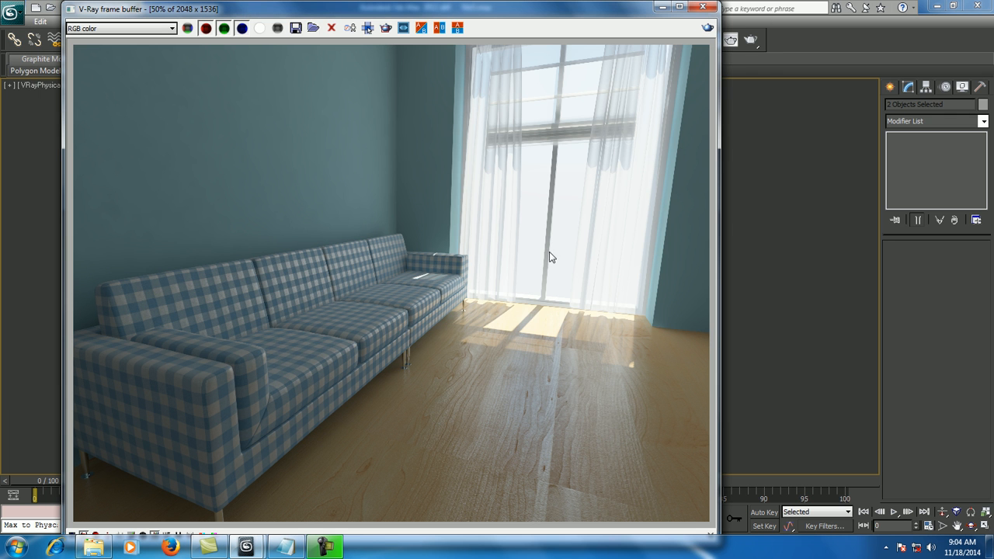